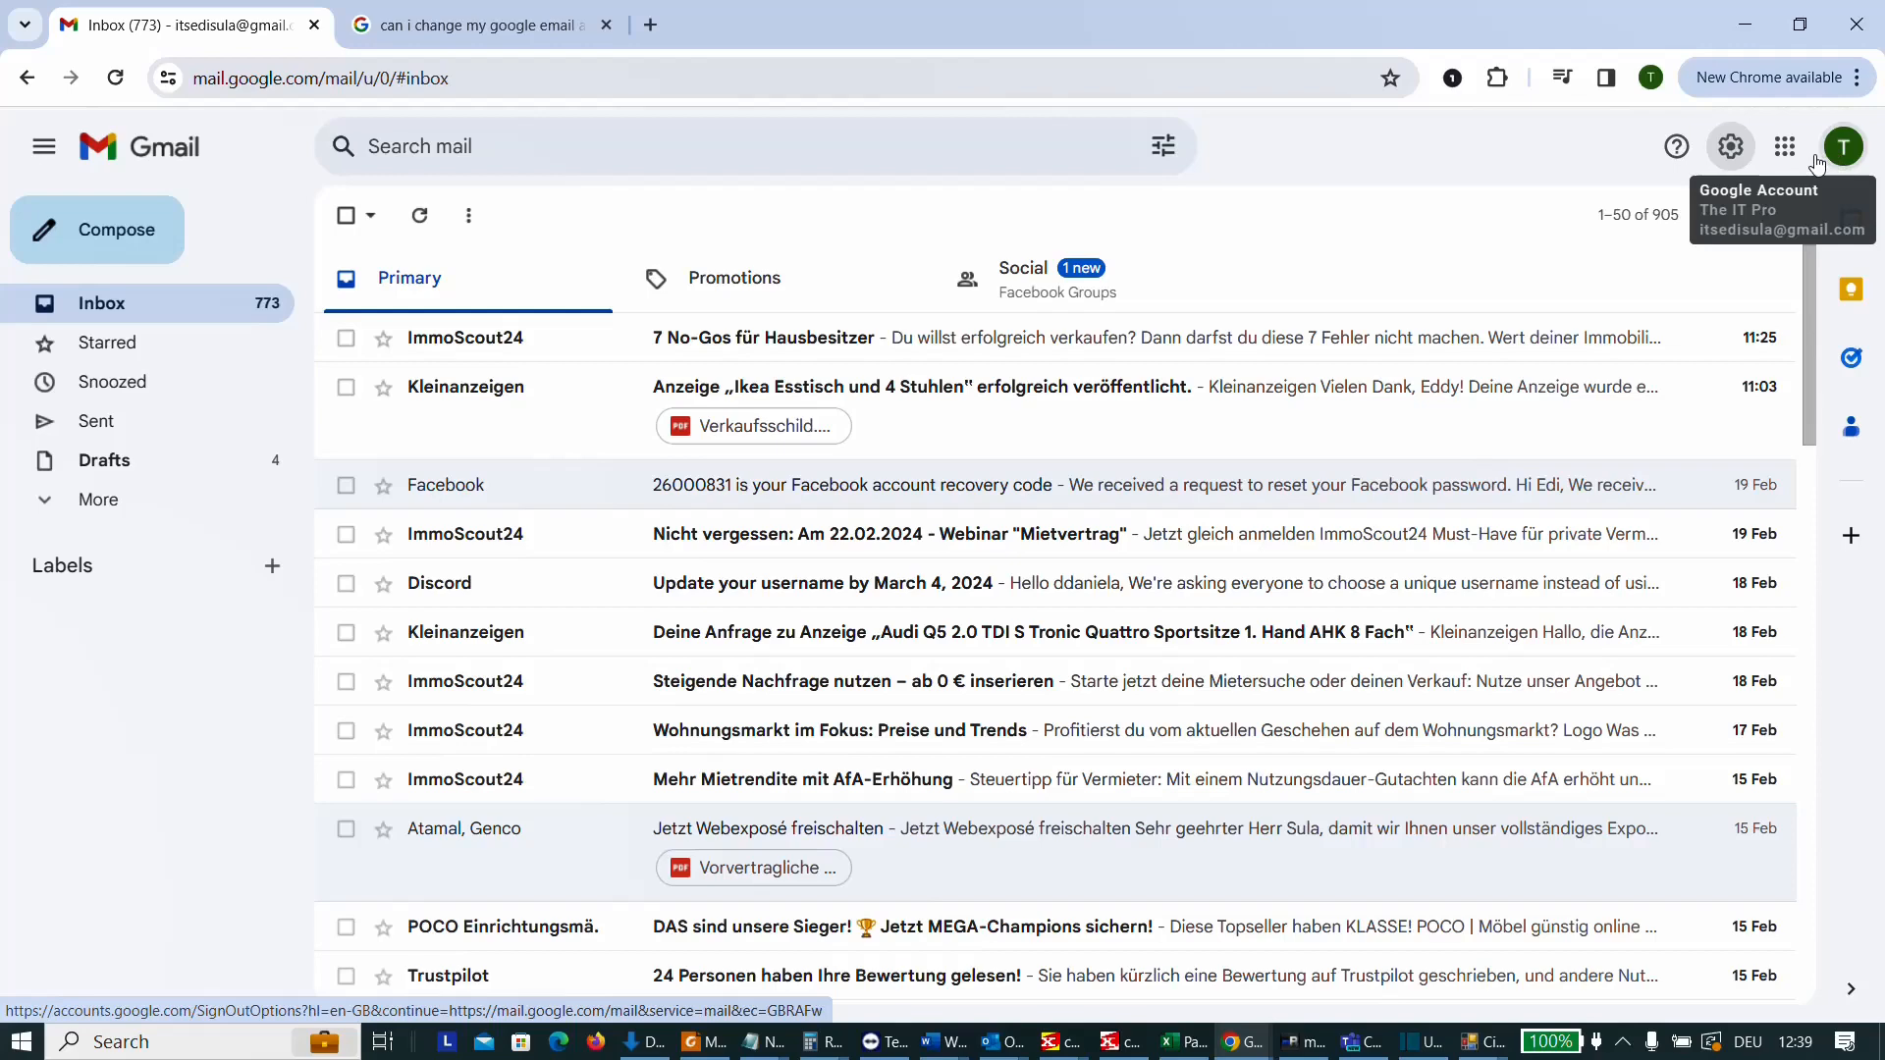
# Go from the Gmail avatar popup to the Google Account management page
pyautogui.click(1842, 148)
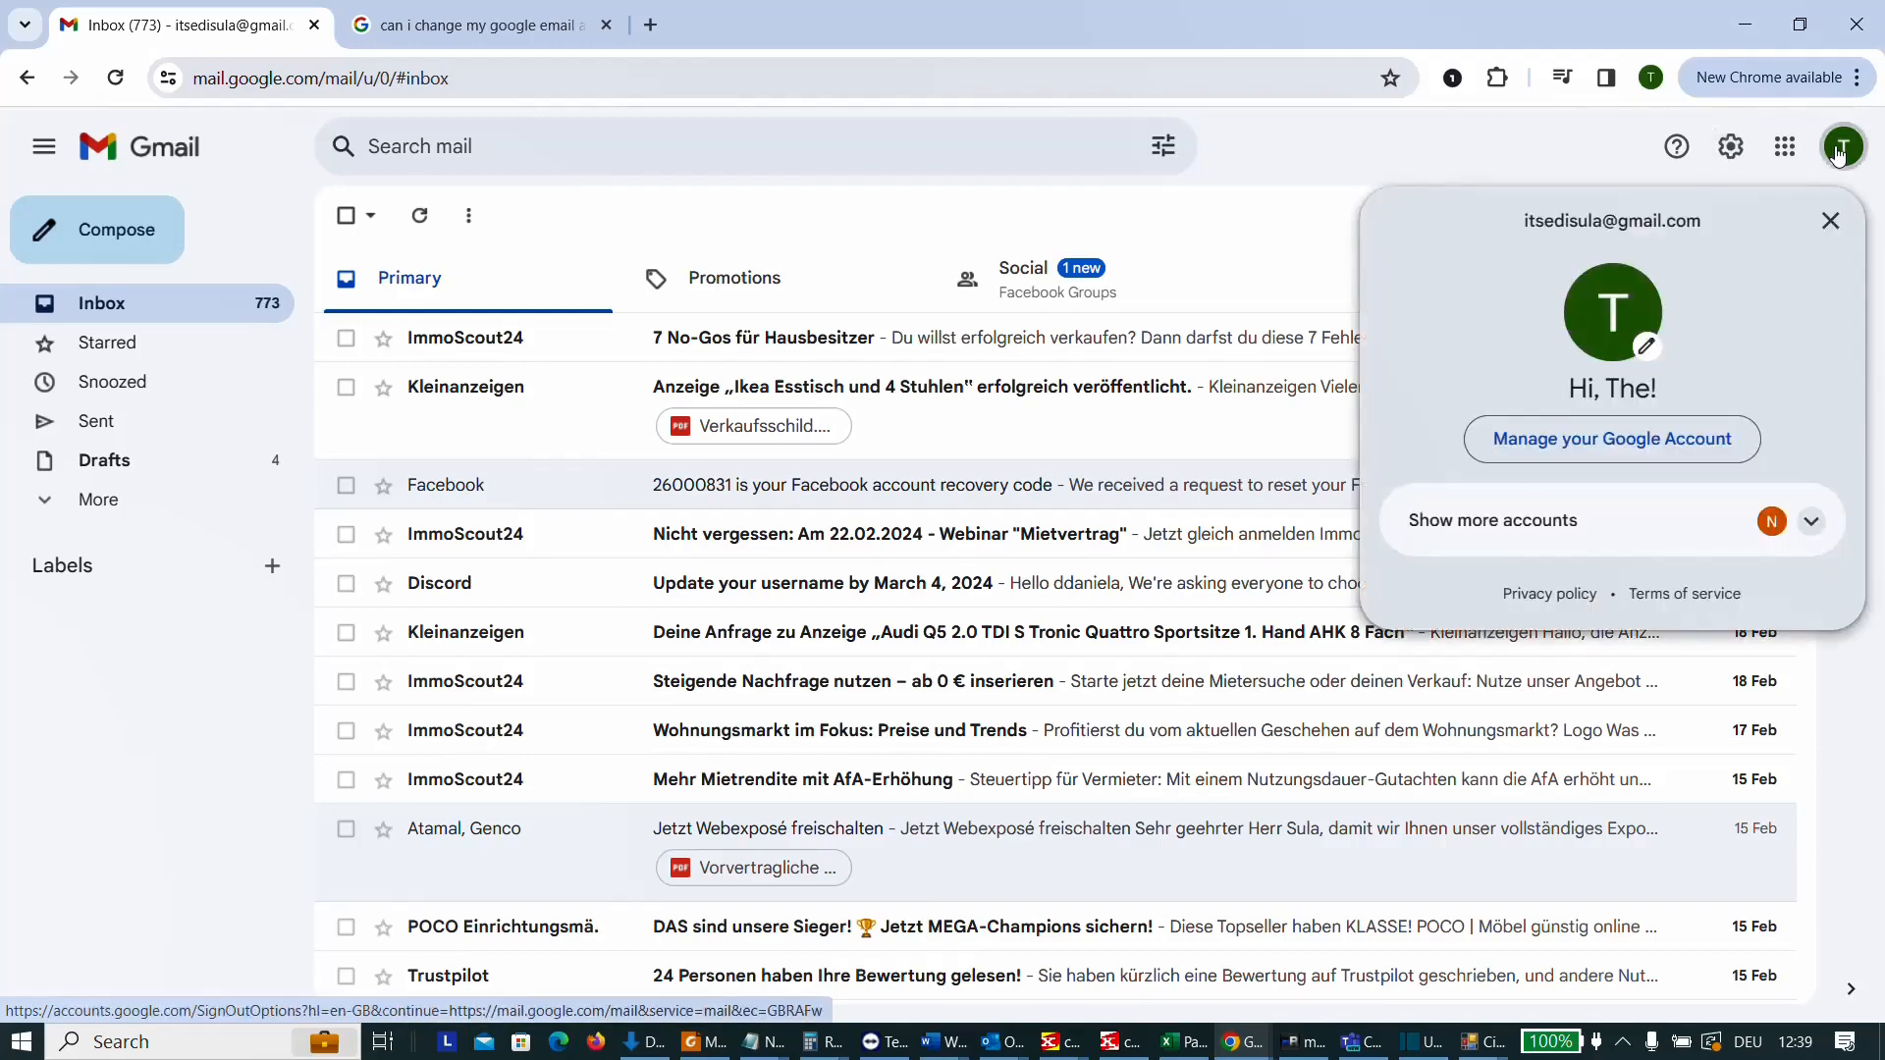
pyautogui.click(1565, 450)
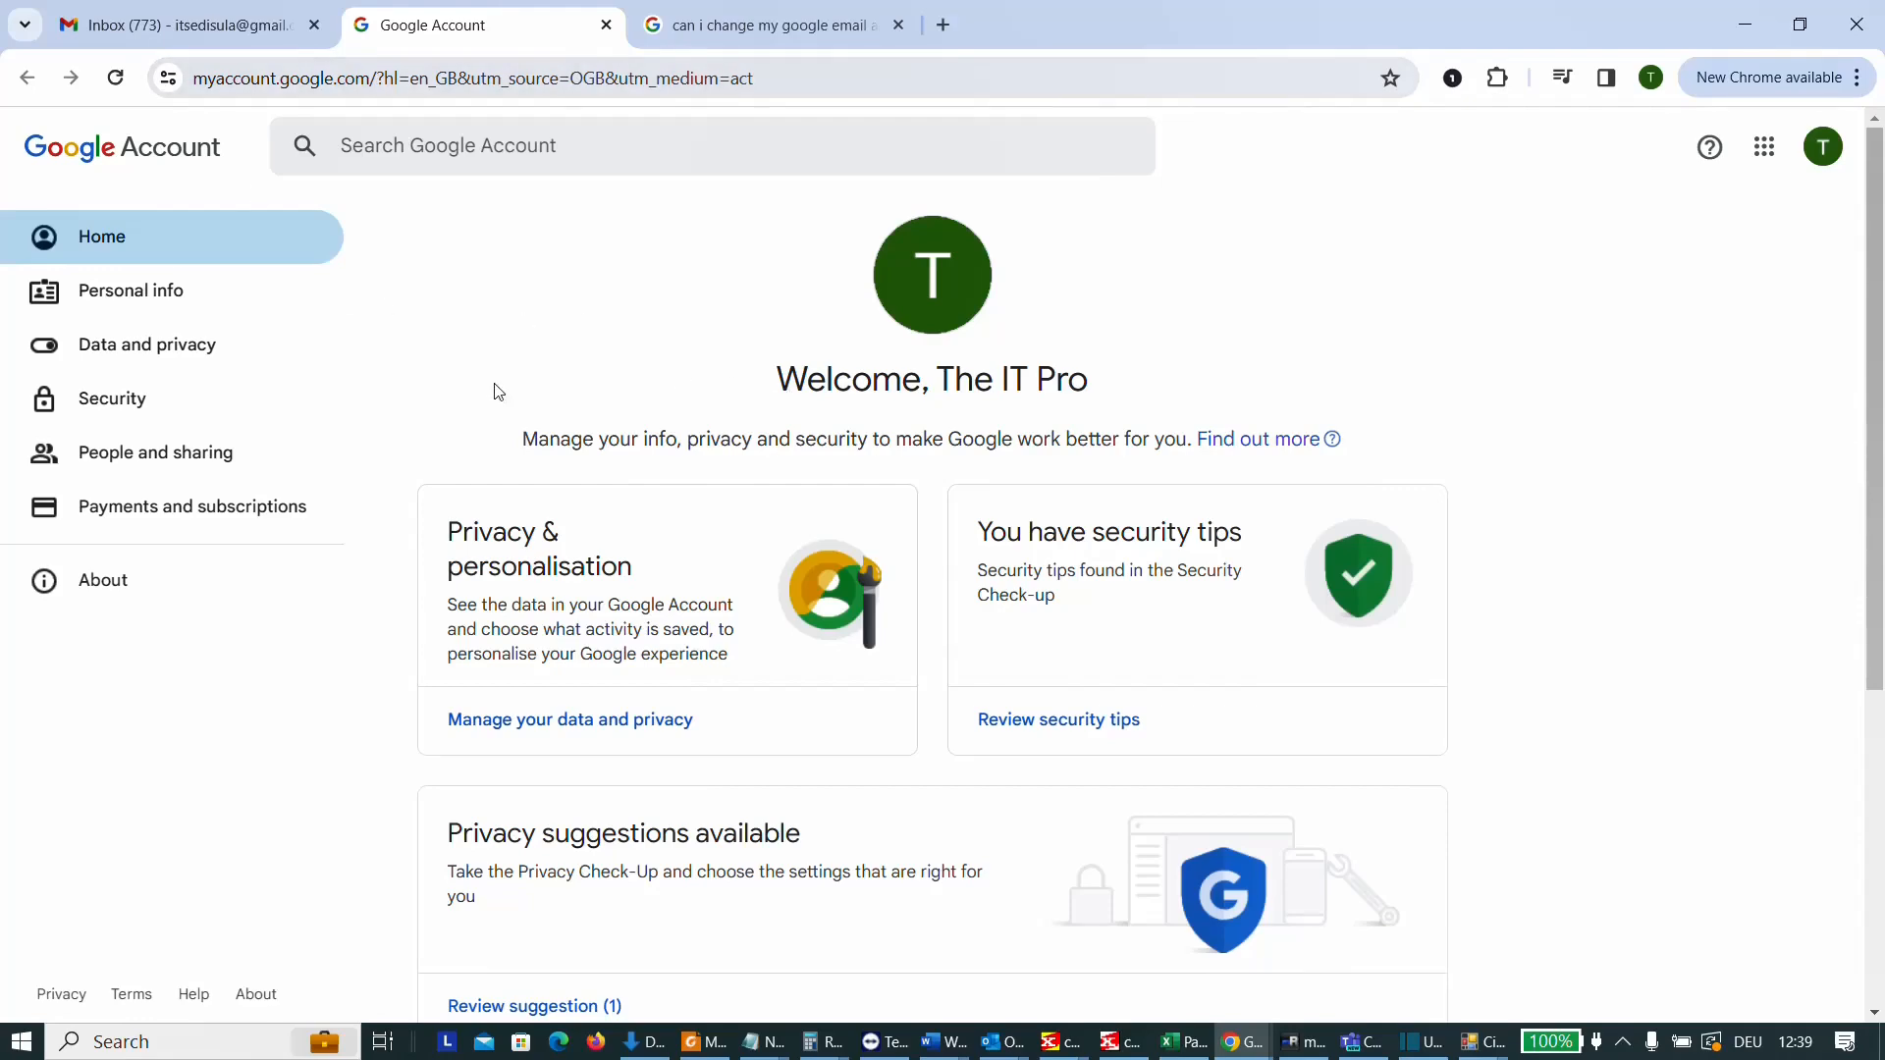
pyautogui.scroll(-3, 503, 394)
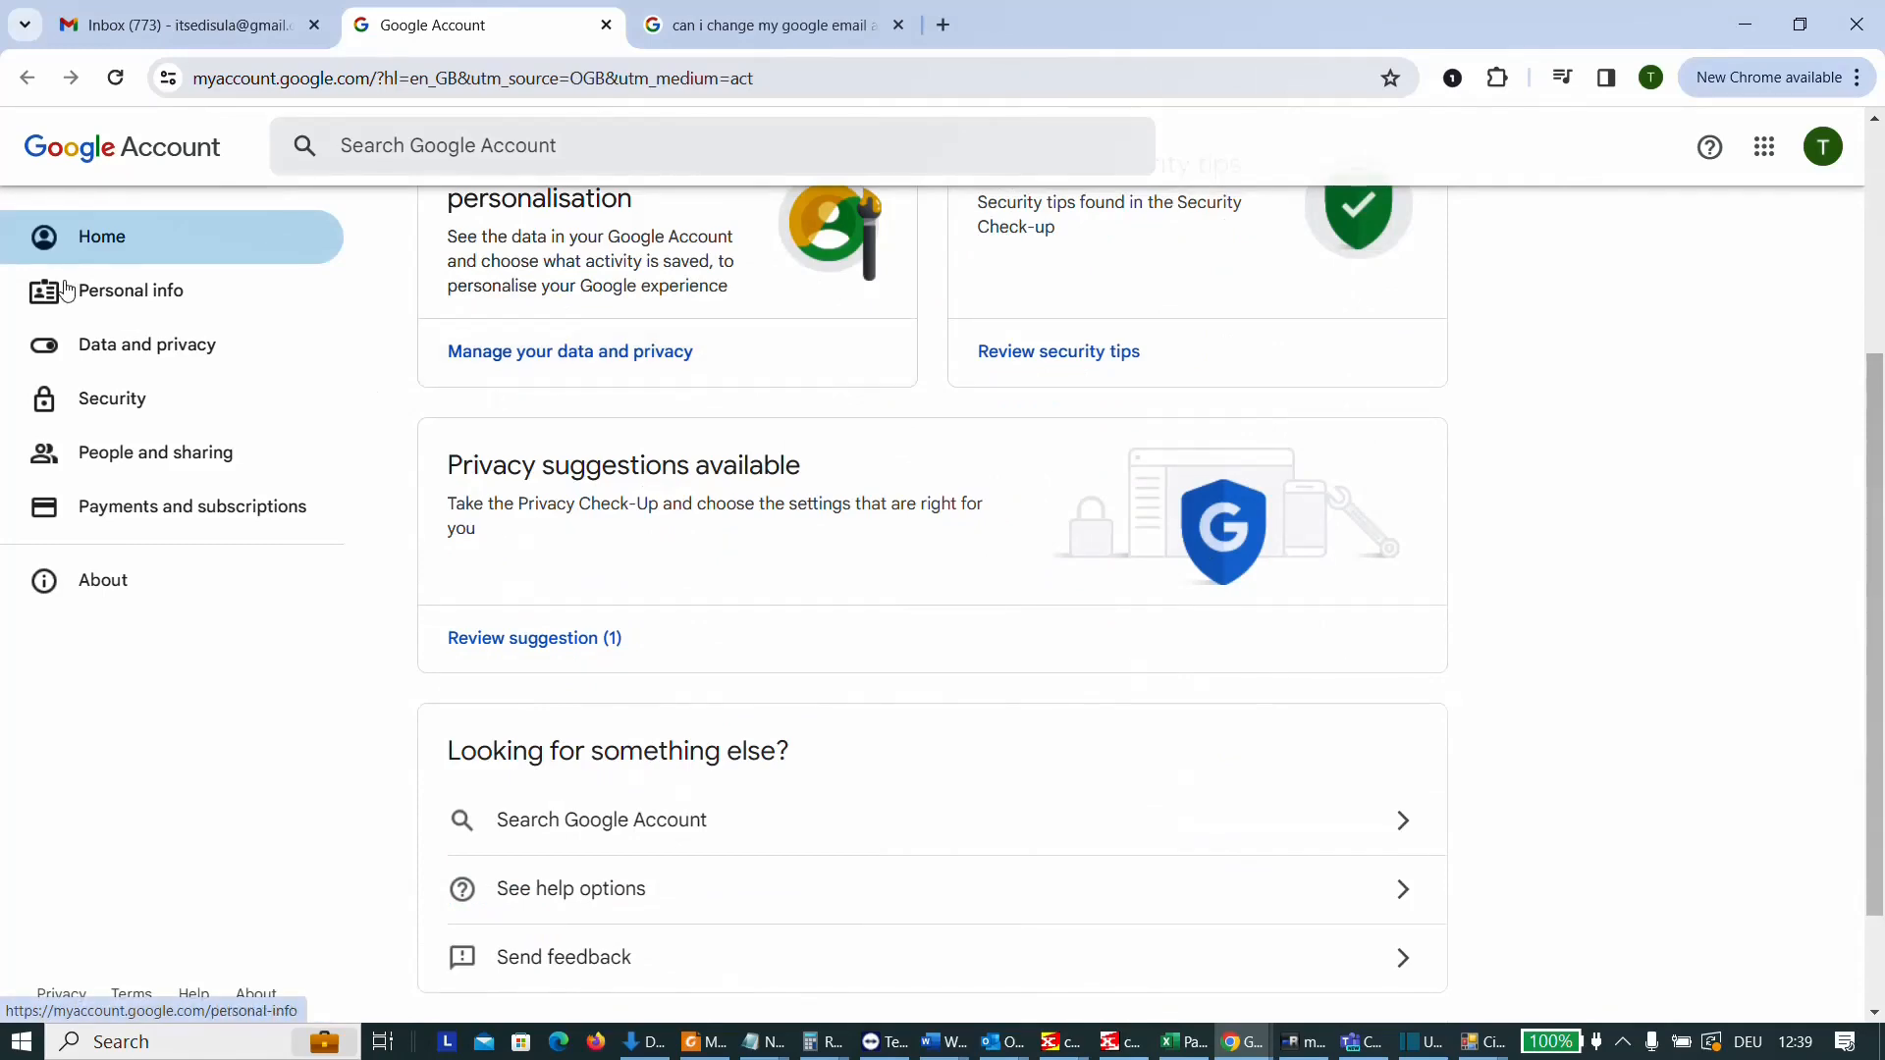
# View the account email page under Personal info and read the note that the address can't be changed
pyautogui.click(130, 290)
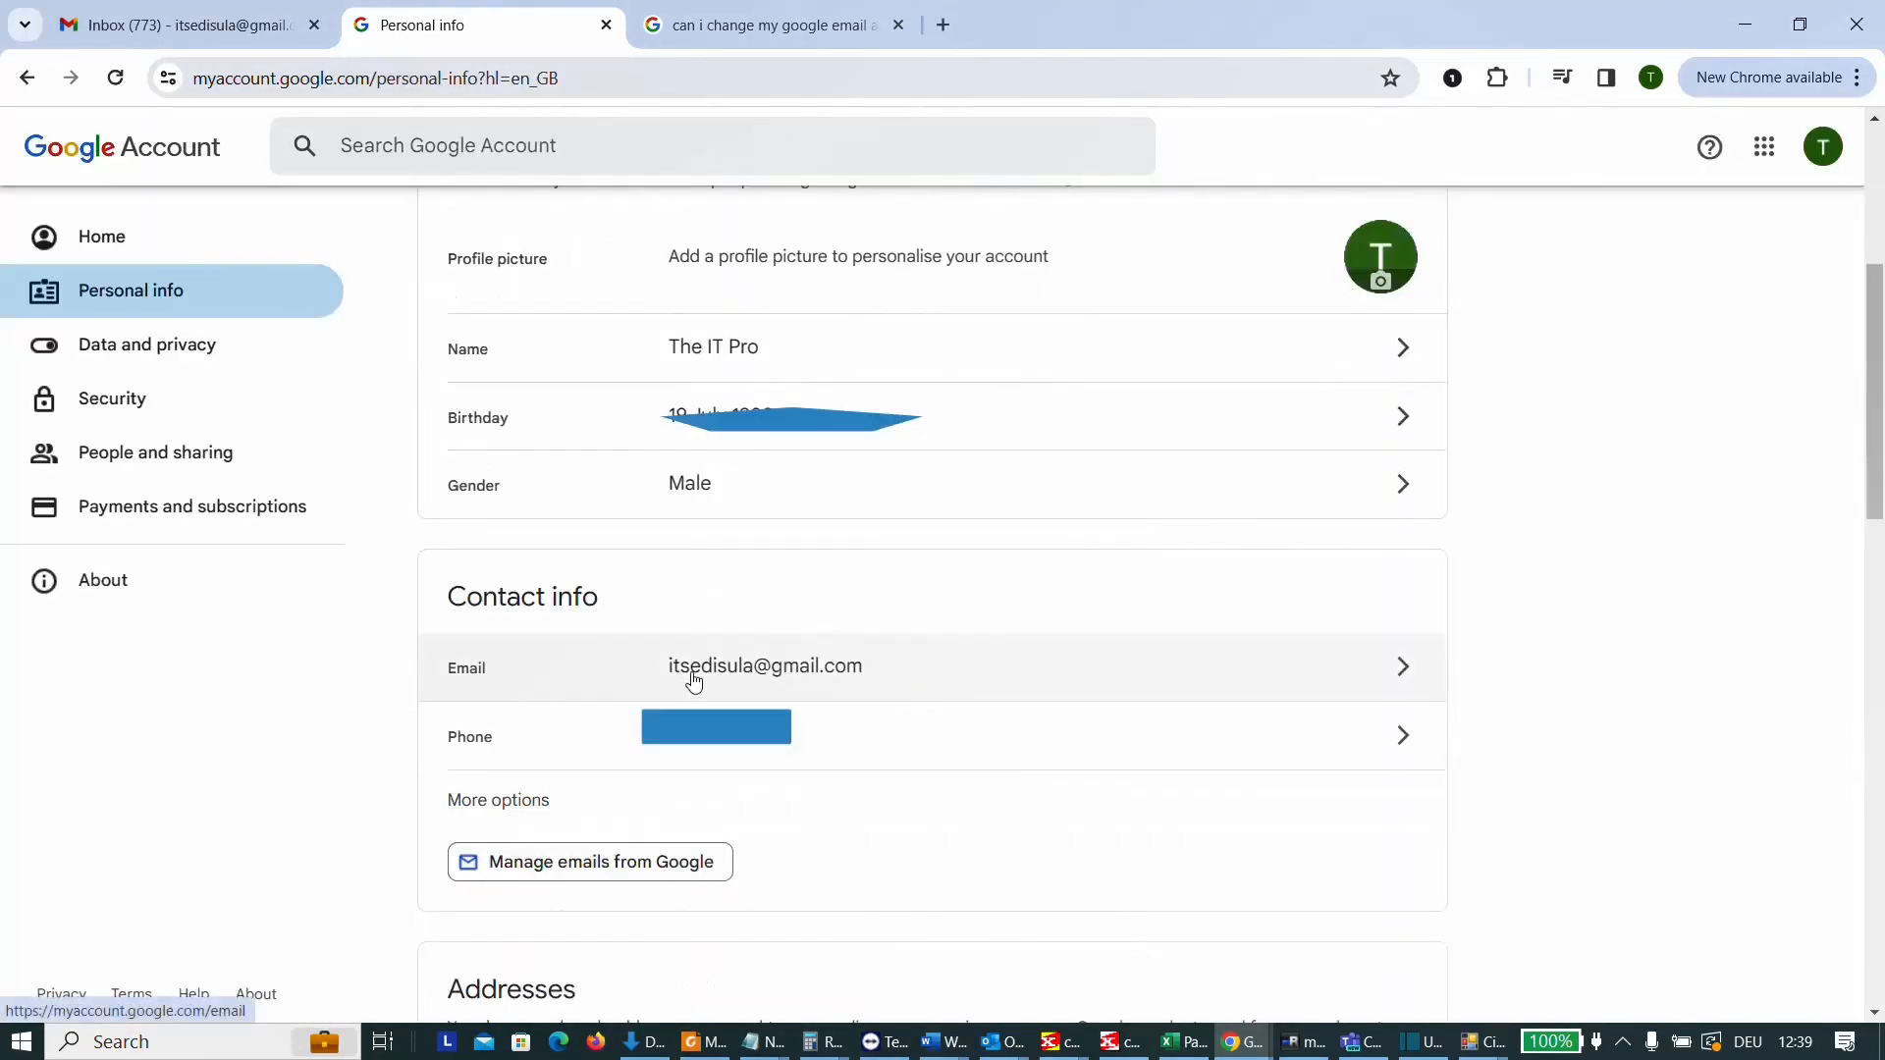
pyautogui.click(1410, 674)
pyautogui.moveTo(448, 438); pyautogui.dragTo(1093, 487)
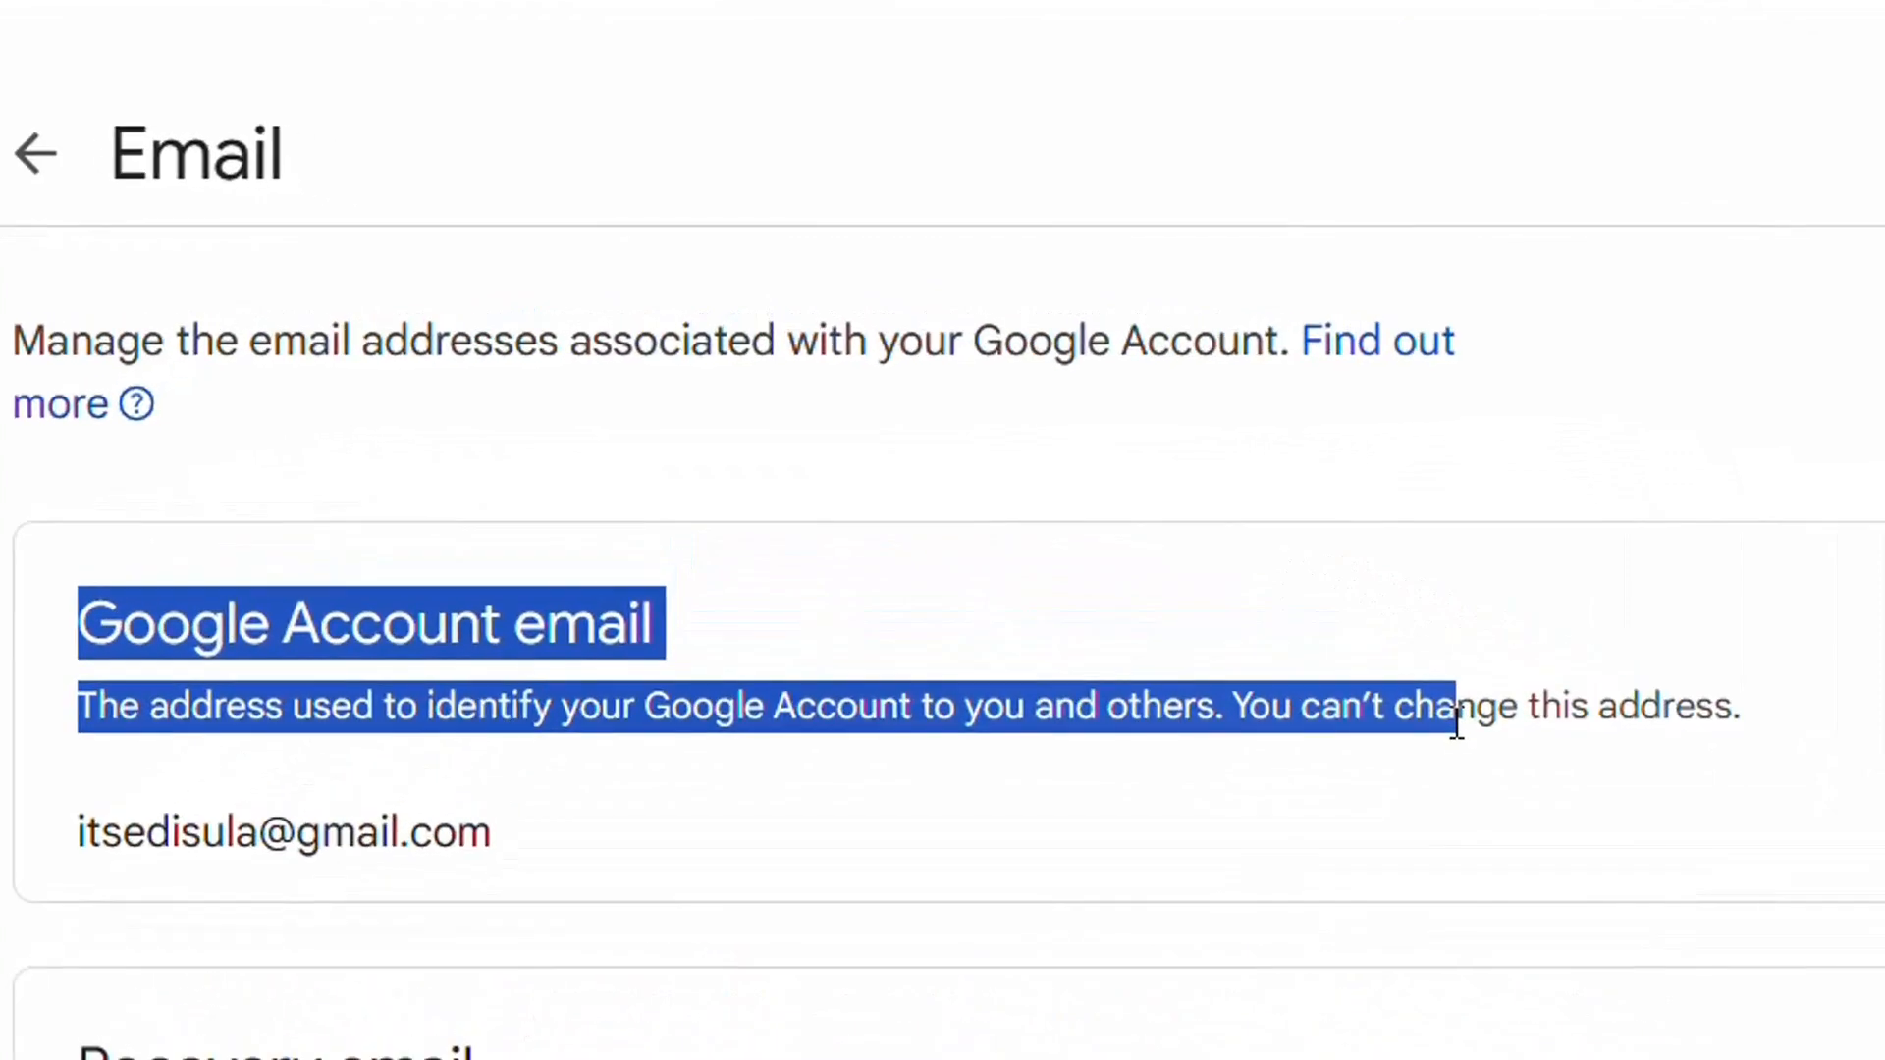
pyautogui.click(1092, 486)
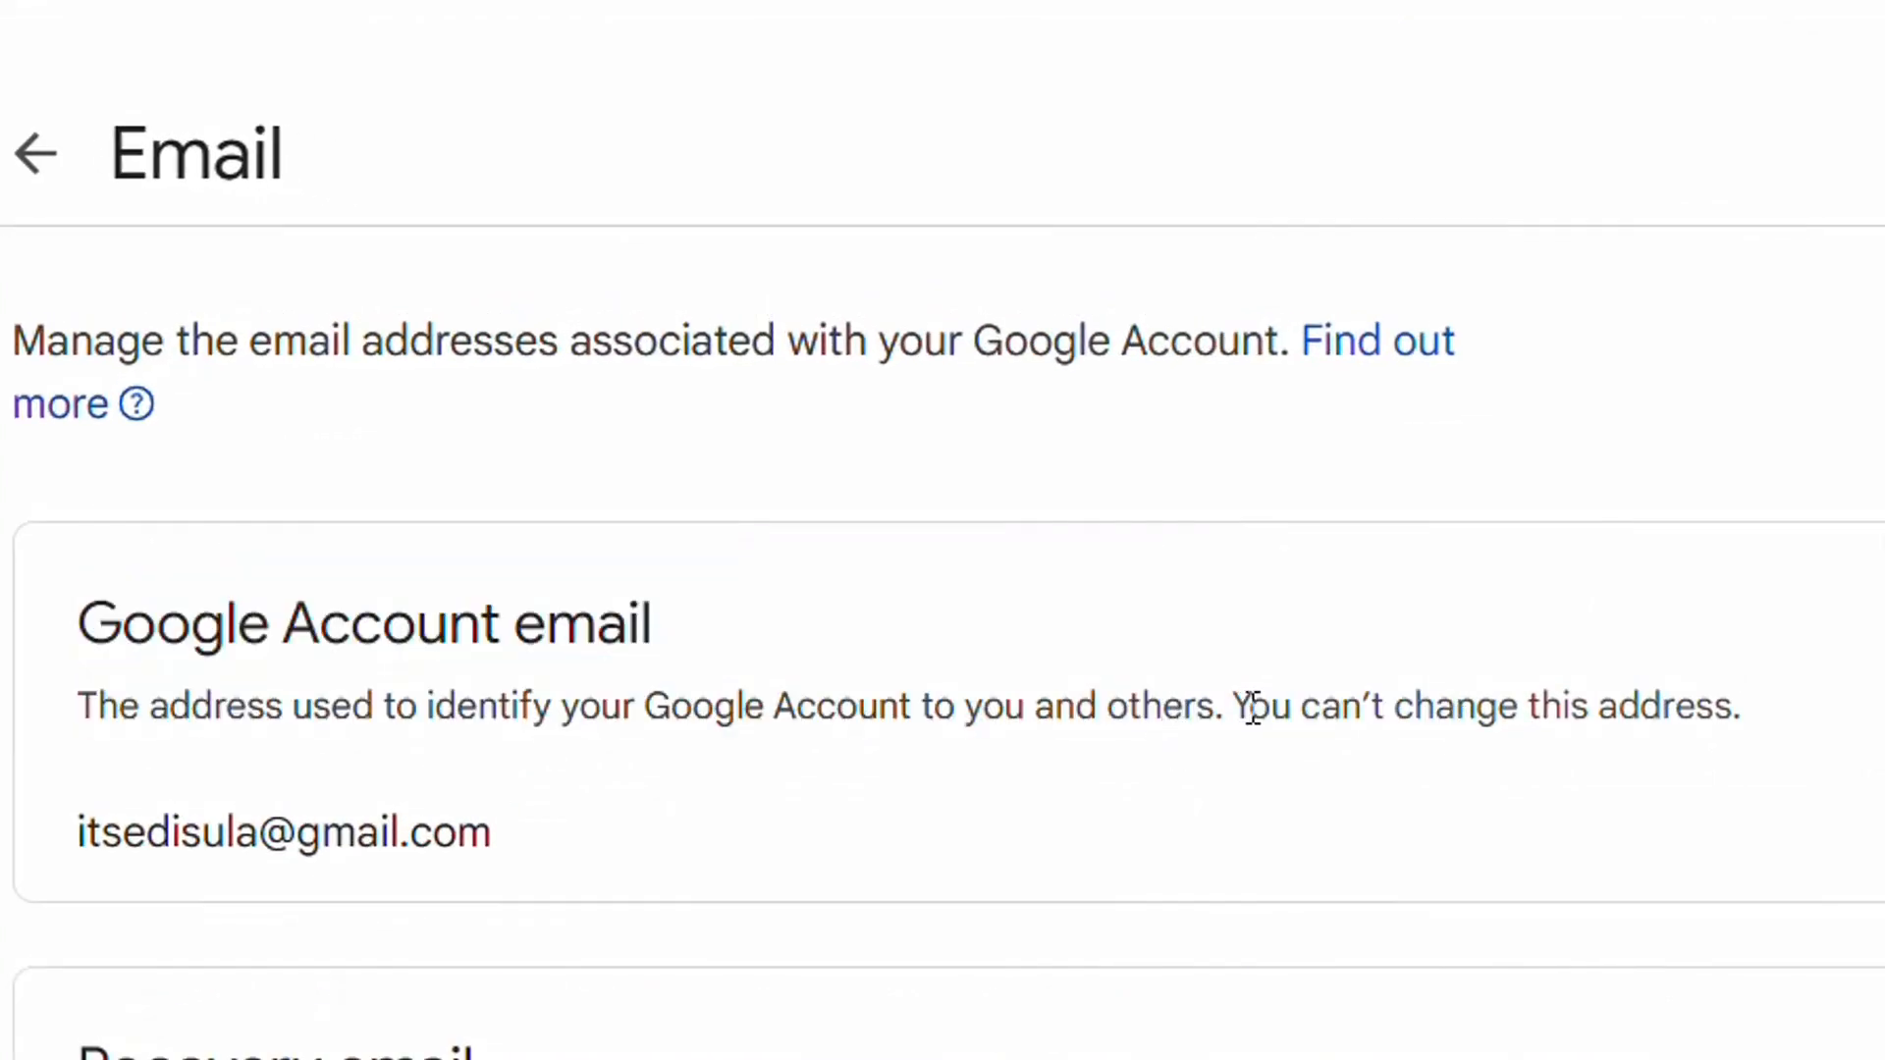
pyautogui.moveTo(1251, 707); pyautogui.dragTo(1817, 734)
pyautogui.click(1808, 720)
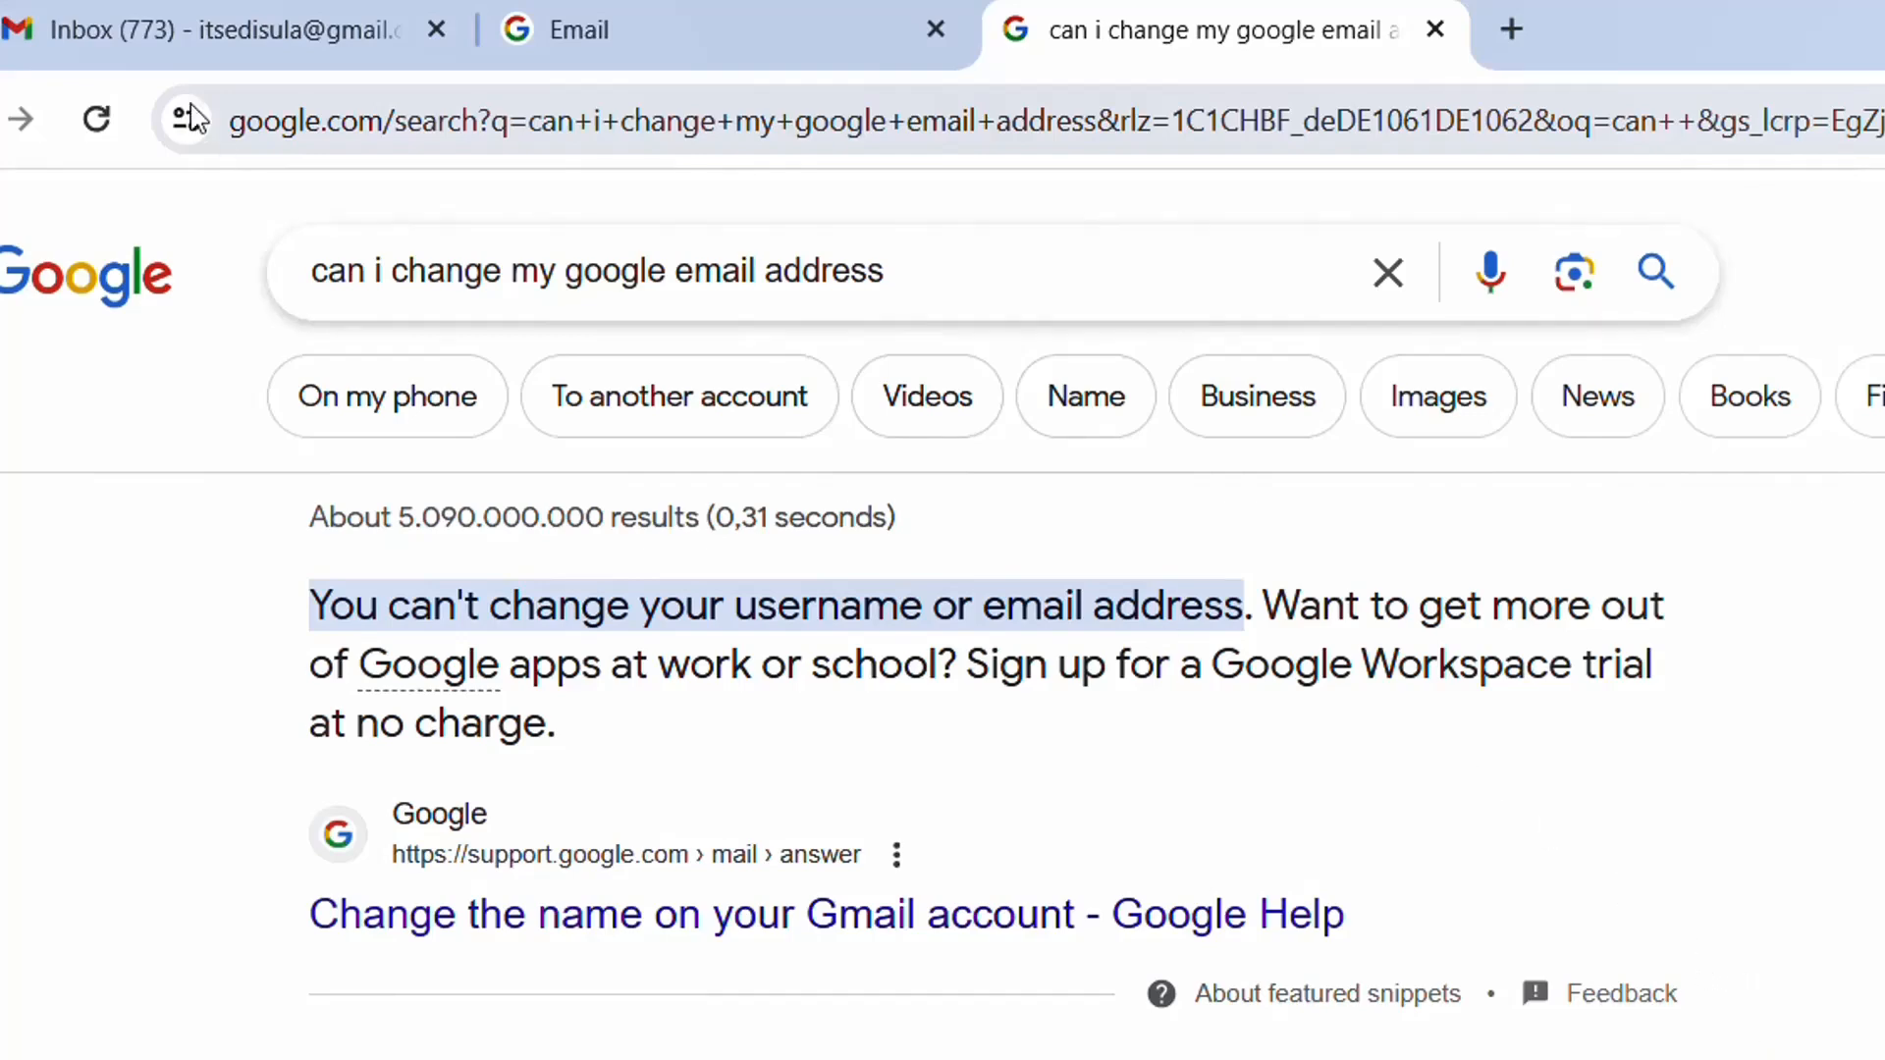
# Switch back to the Gmail Inbox browser tab
pyautogui.click(133, 30)
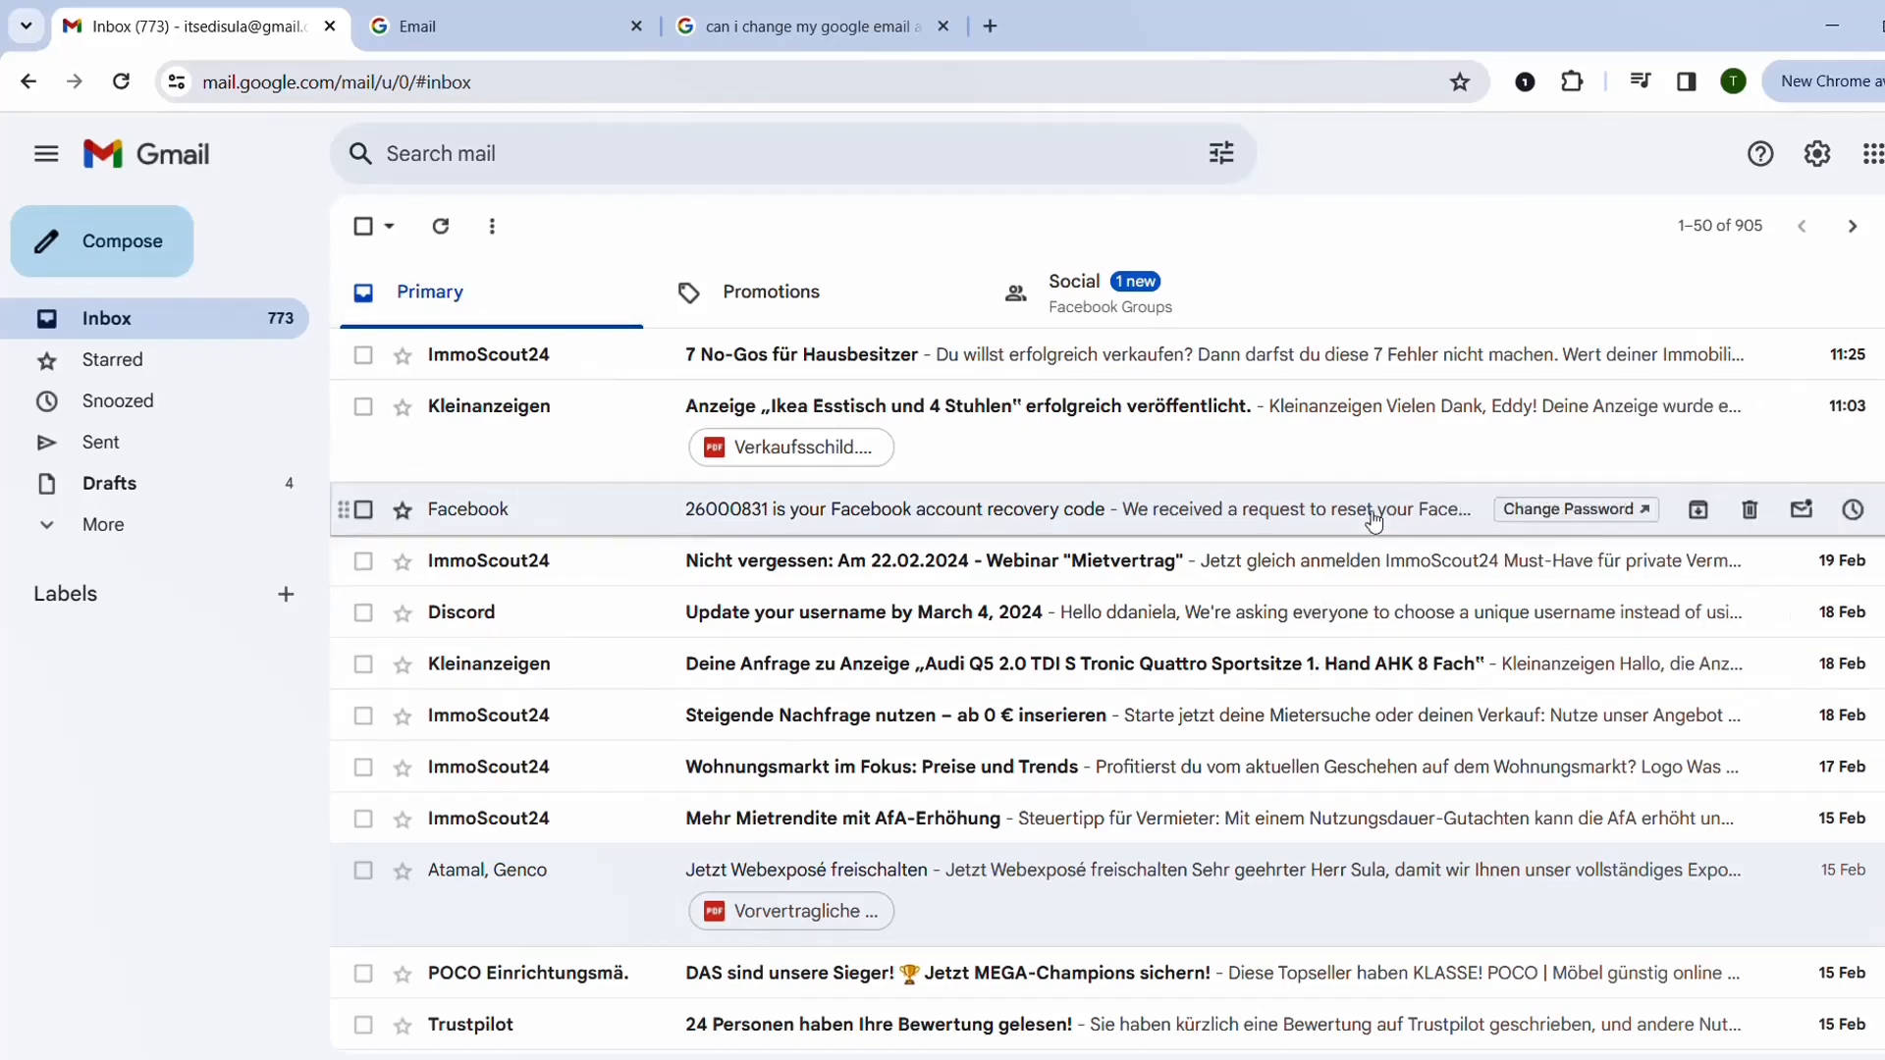
# Reach the Forwarding and POP/IMAP page via the gear menu's 'See all settings'
pyautogui.click(1817, 155)
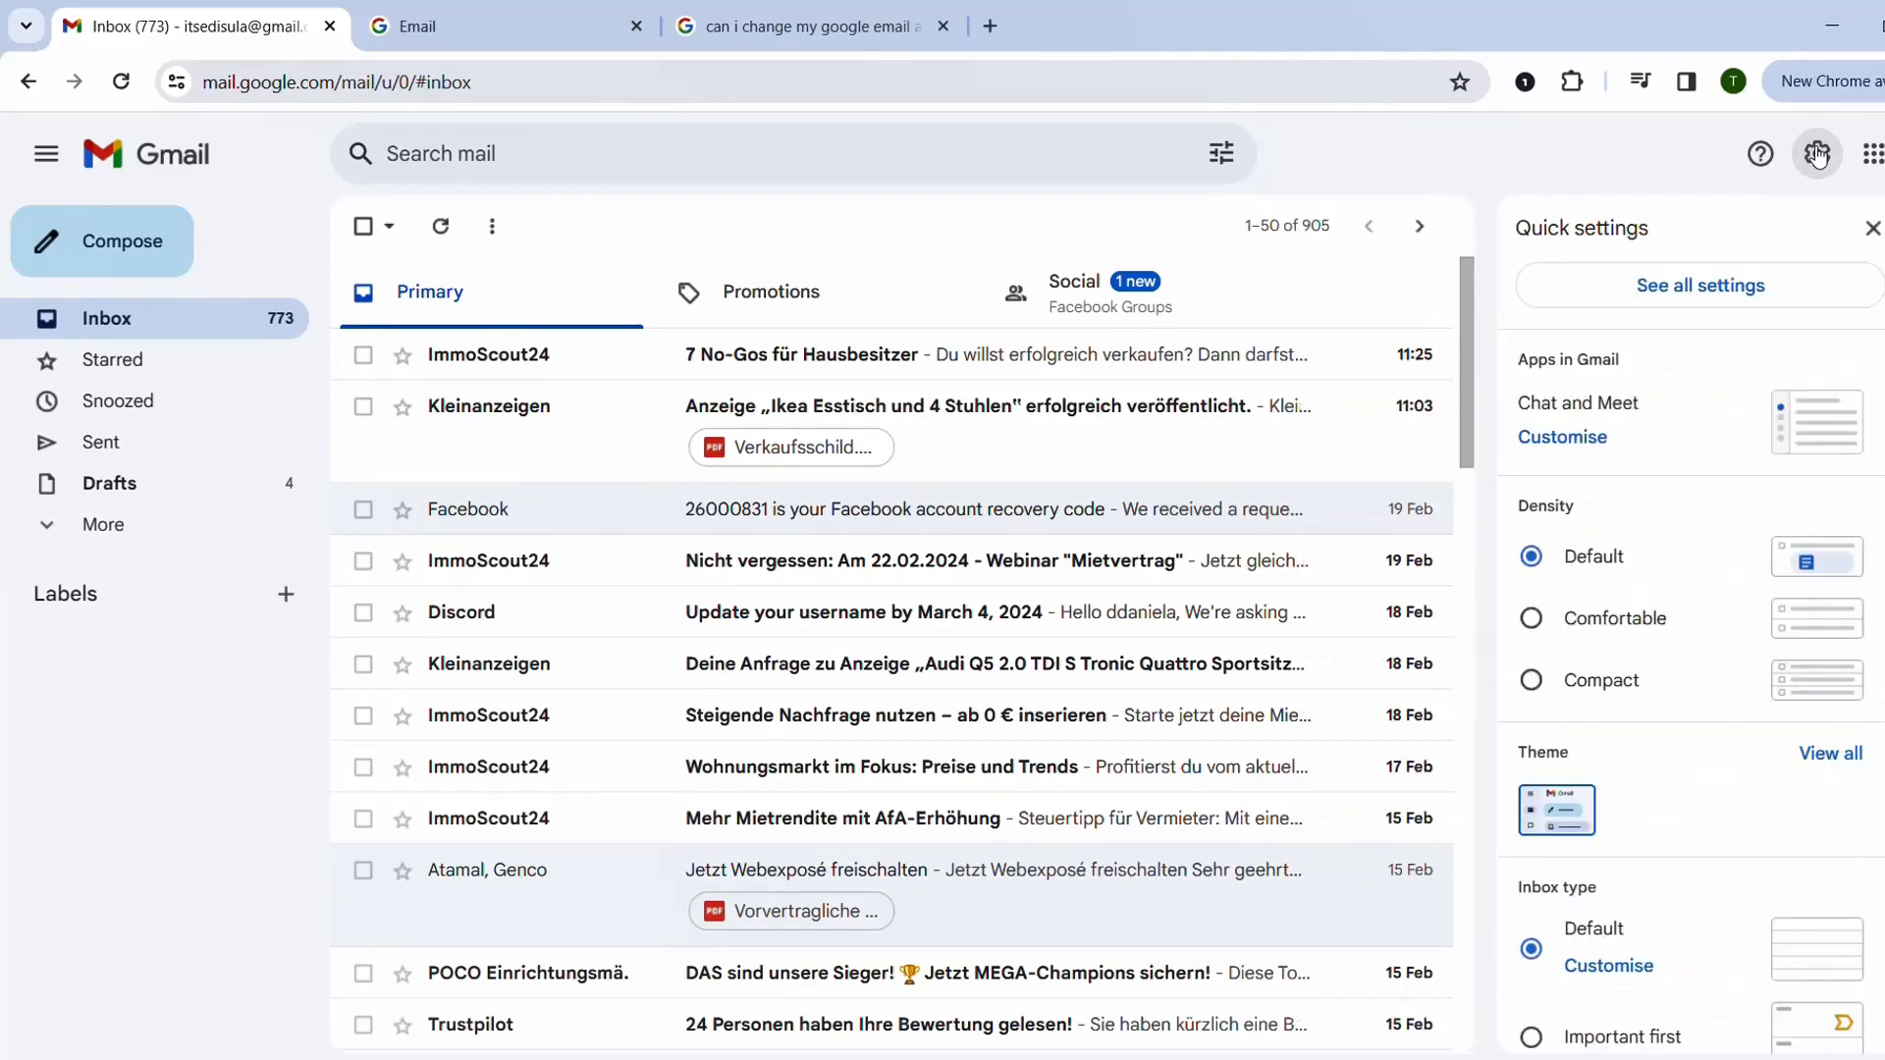
pyautogui.click(1679, 286)
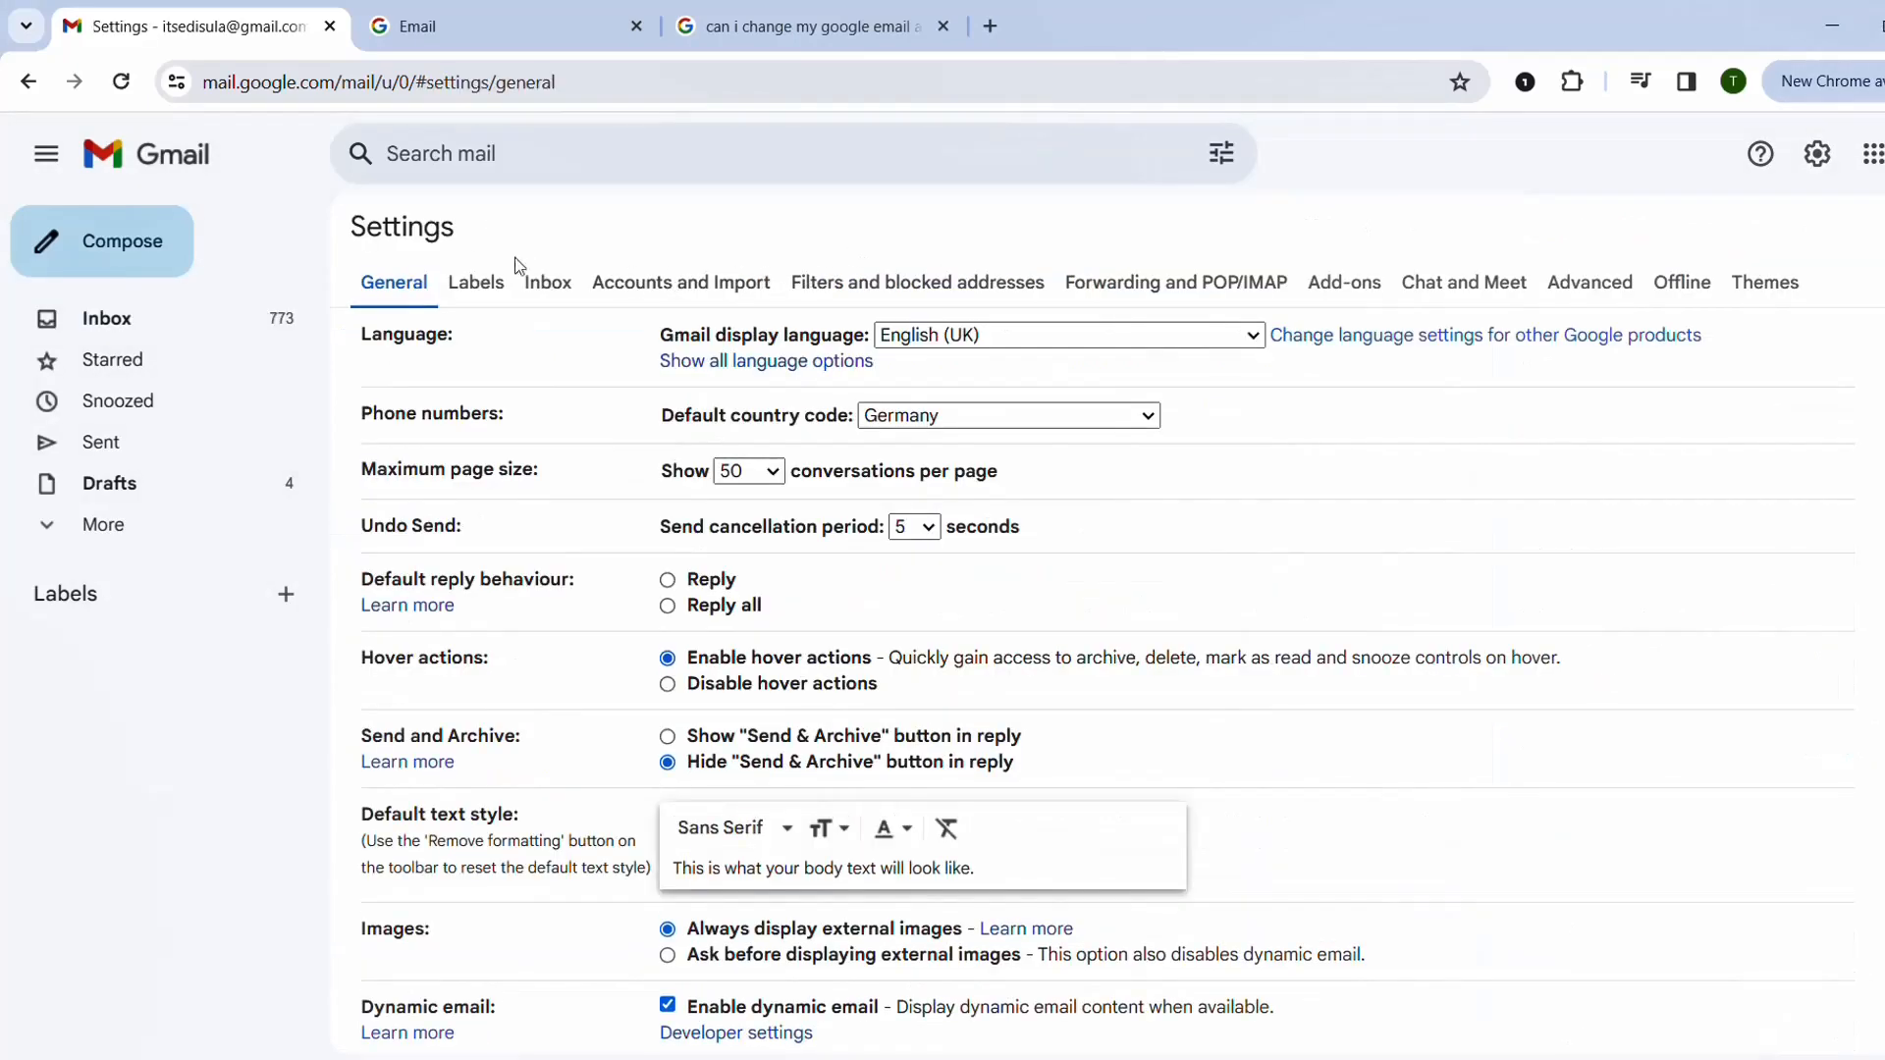
pyautogui.click(1142, 294)
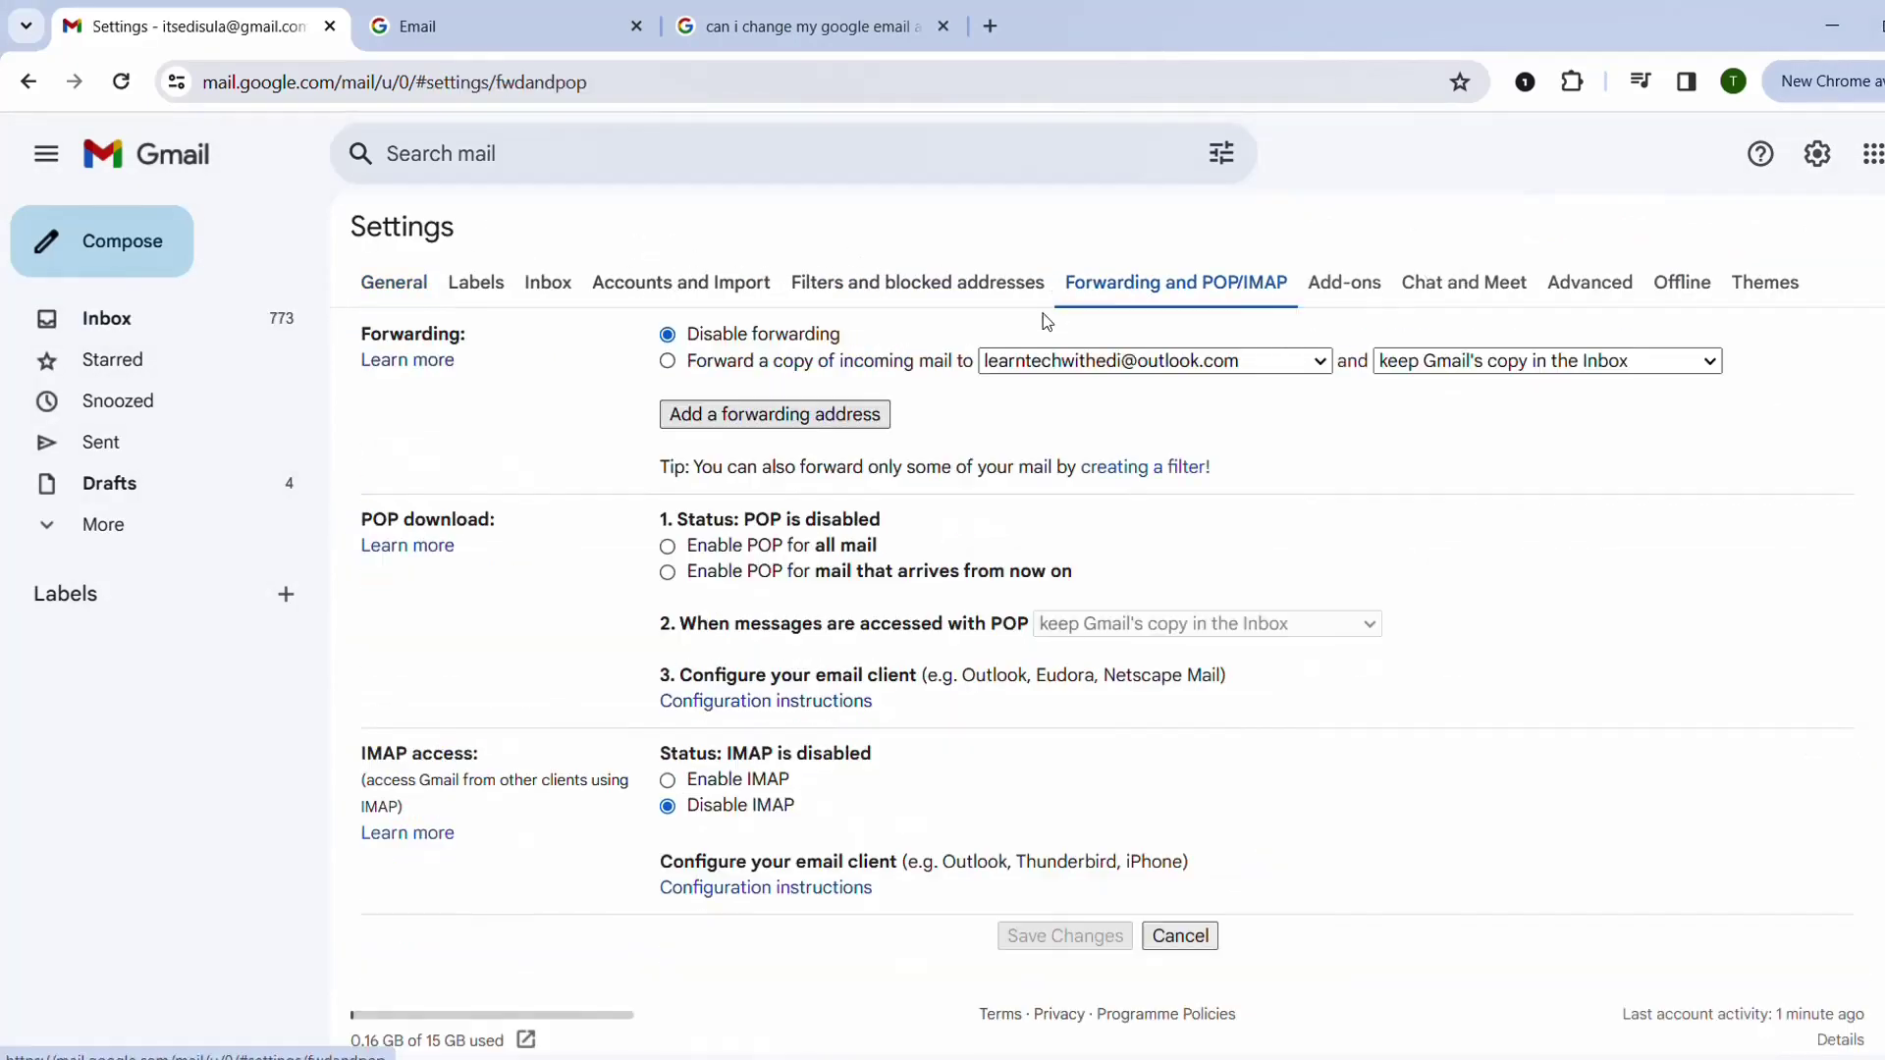
# Select 'Forward a copy of incoming mail to', keeping the current address and Gmail's copy in the Inbox
pyautogui.click(668, 361)
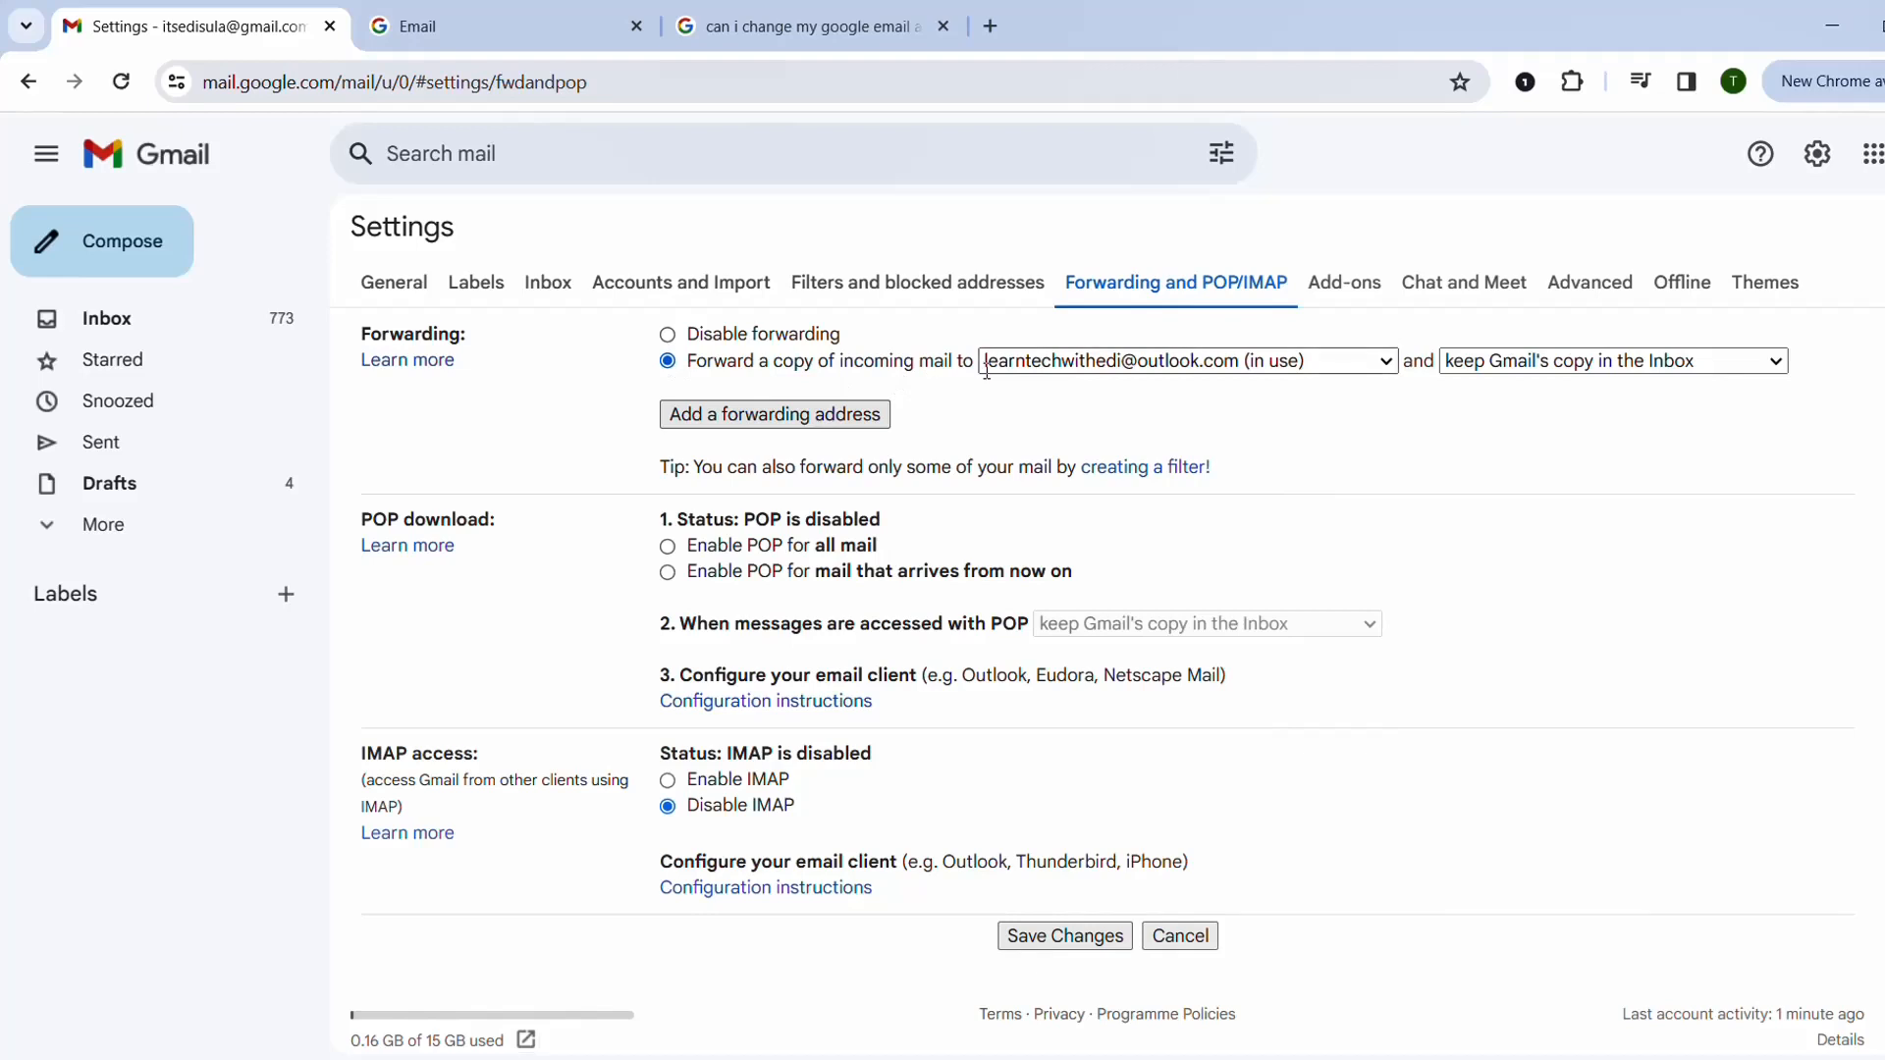
pyautogui.click(1295, 360)
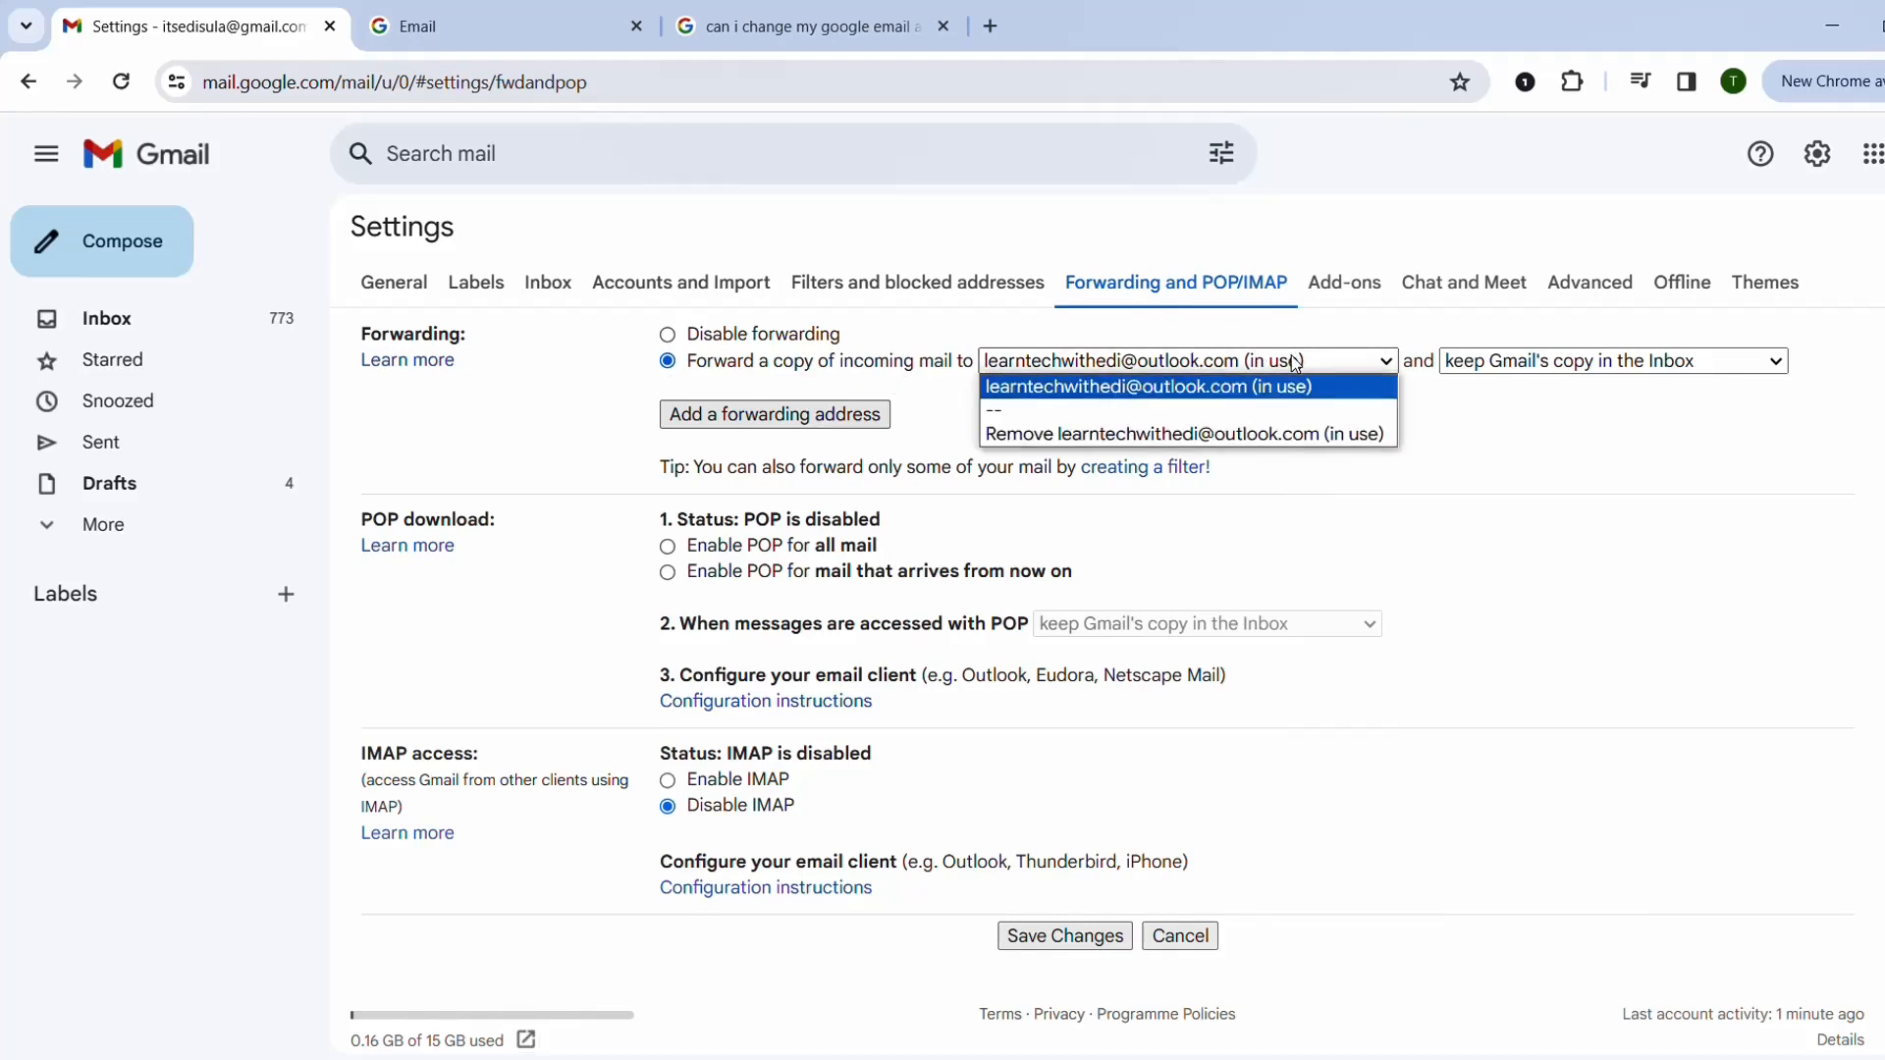
pyautogui.click(1296, 363)
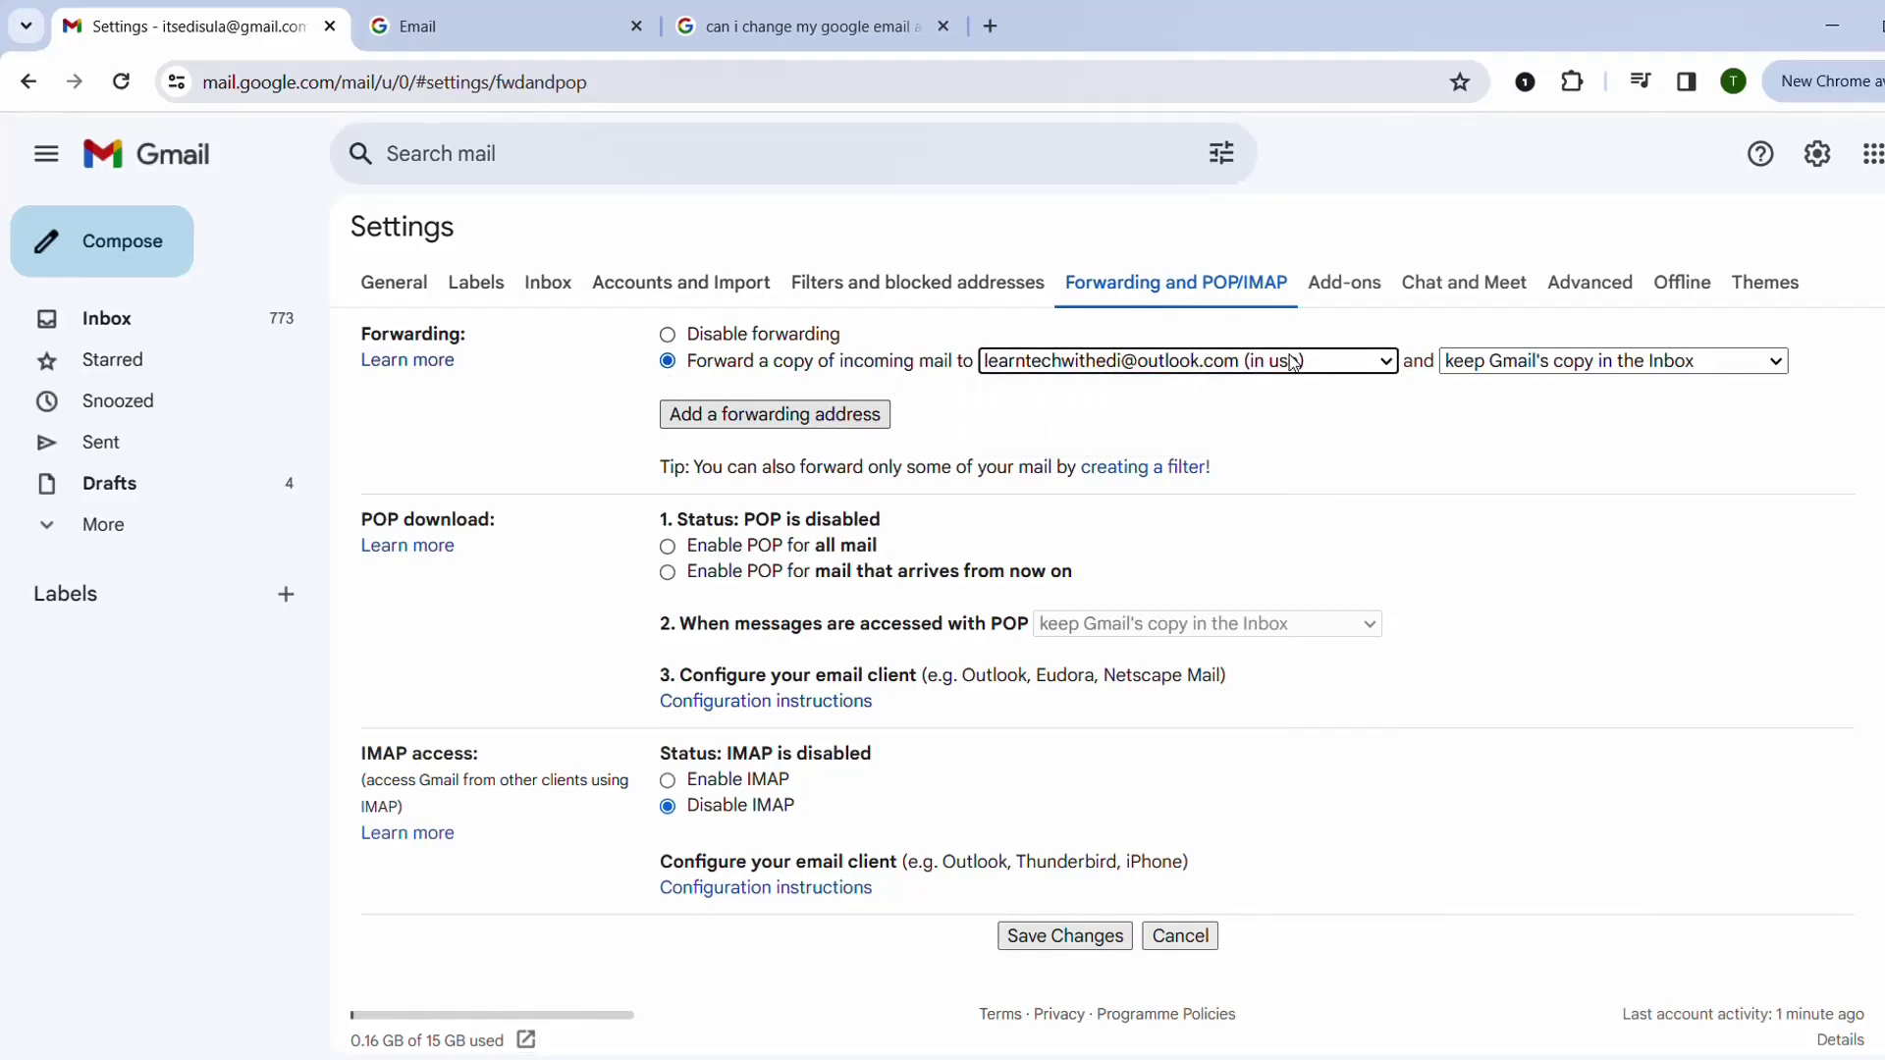
pyautogui.click(1615, 365)
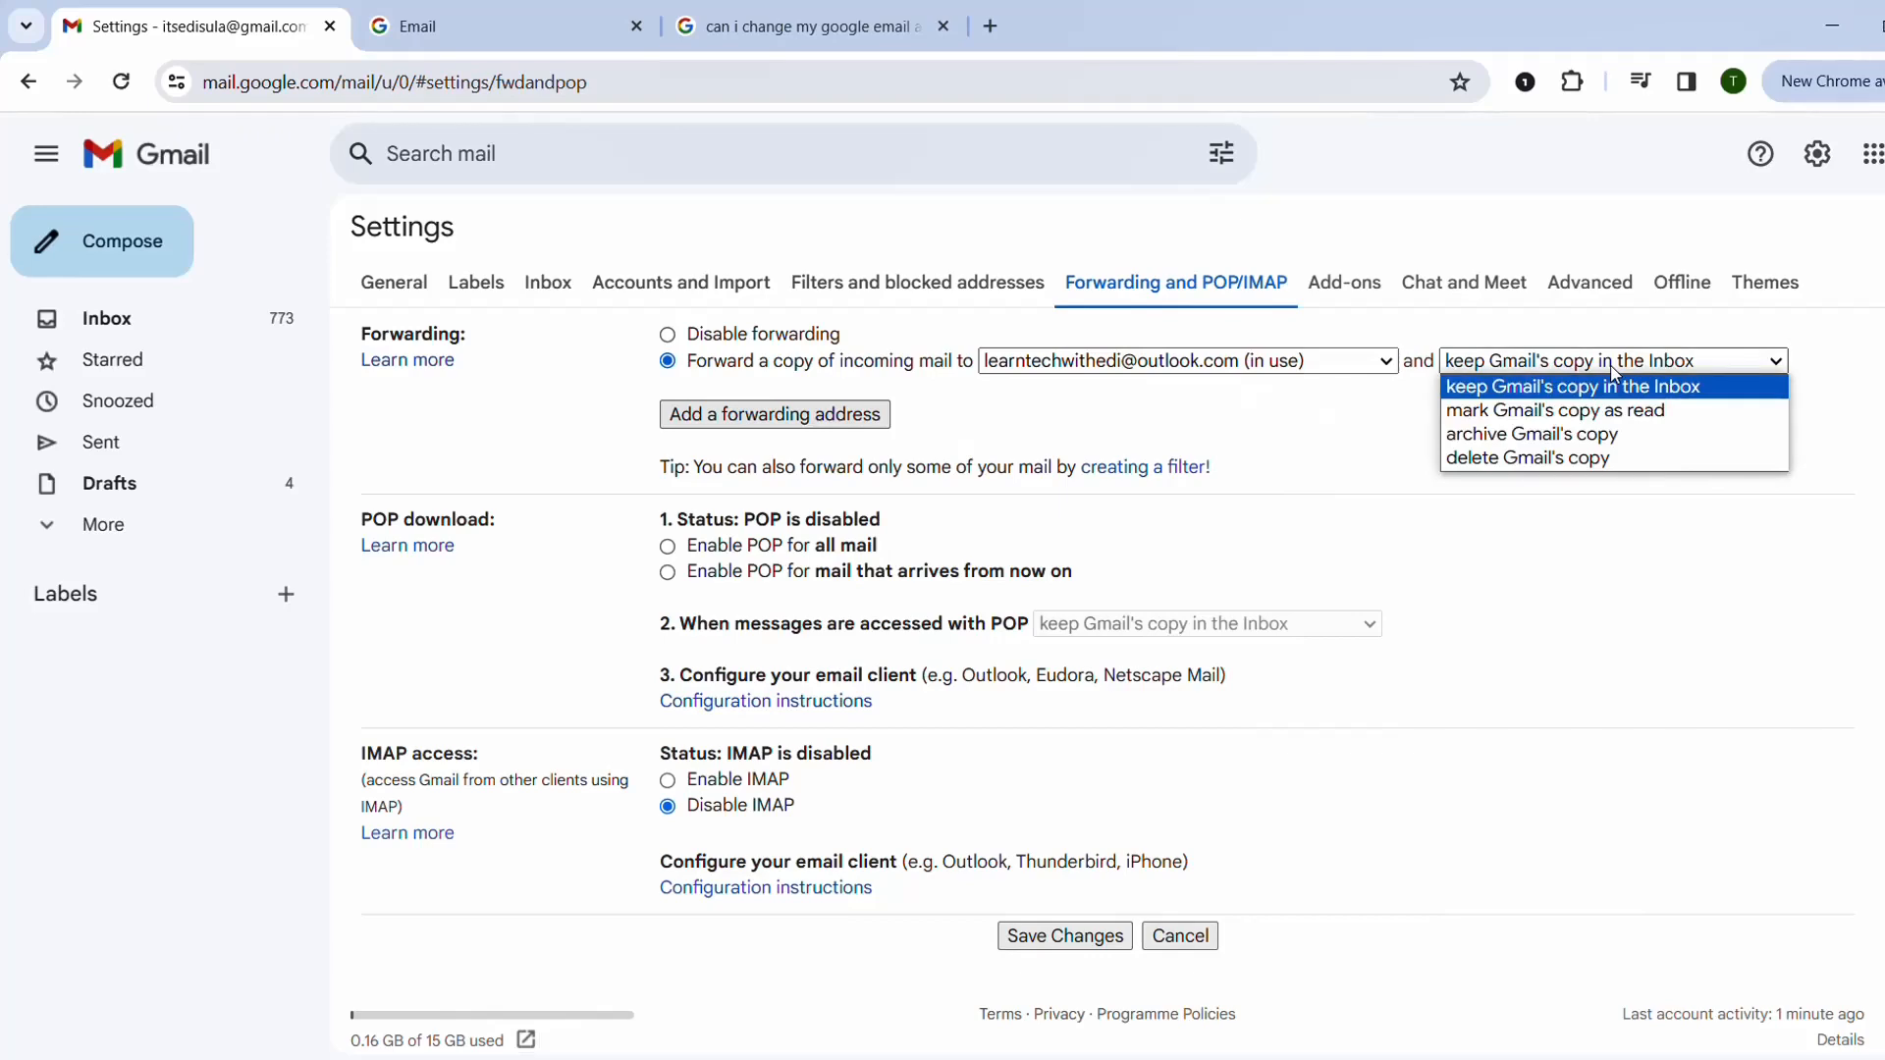
pyautogui.click(1613, 369)
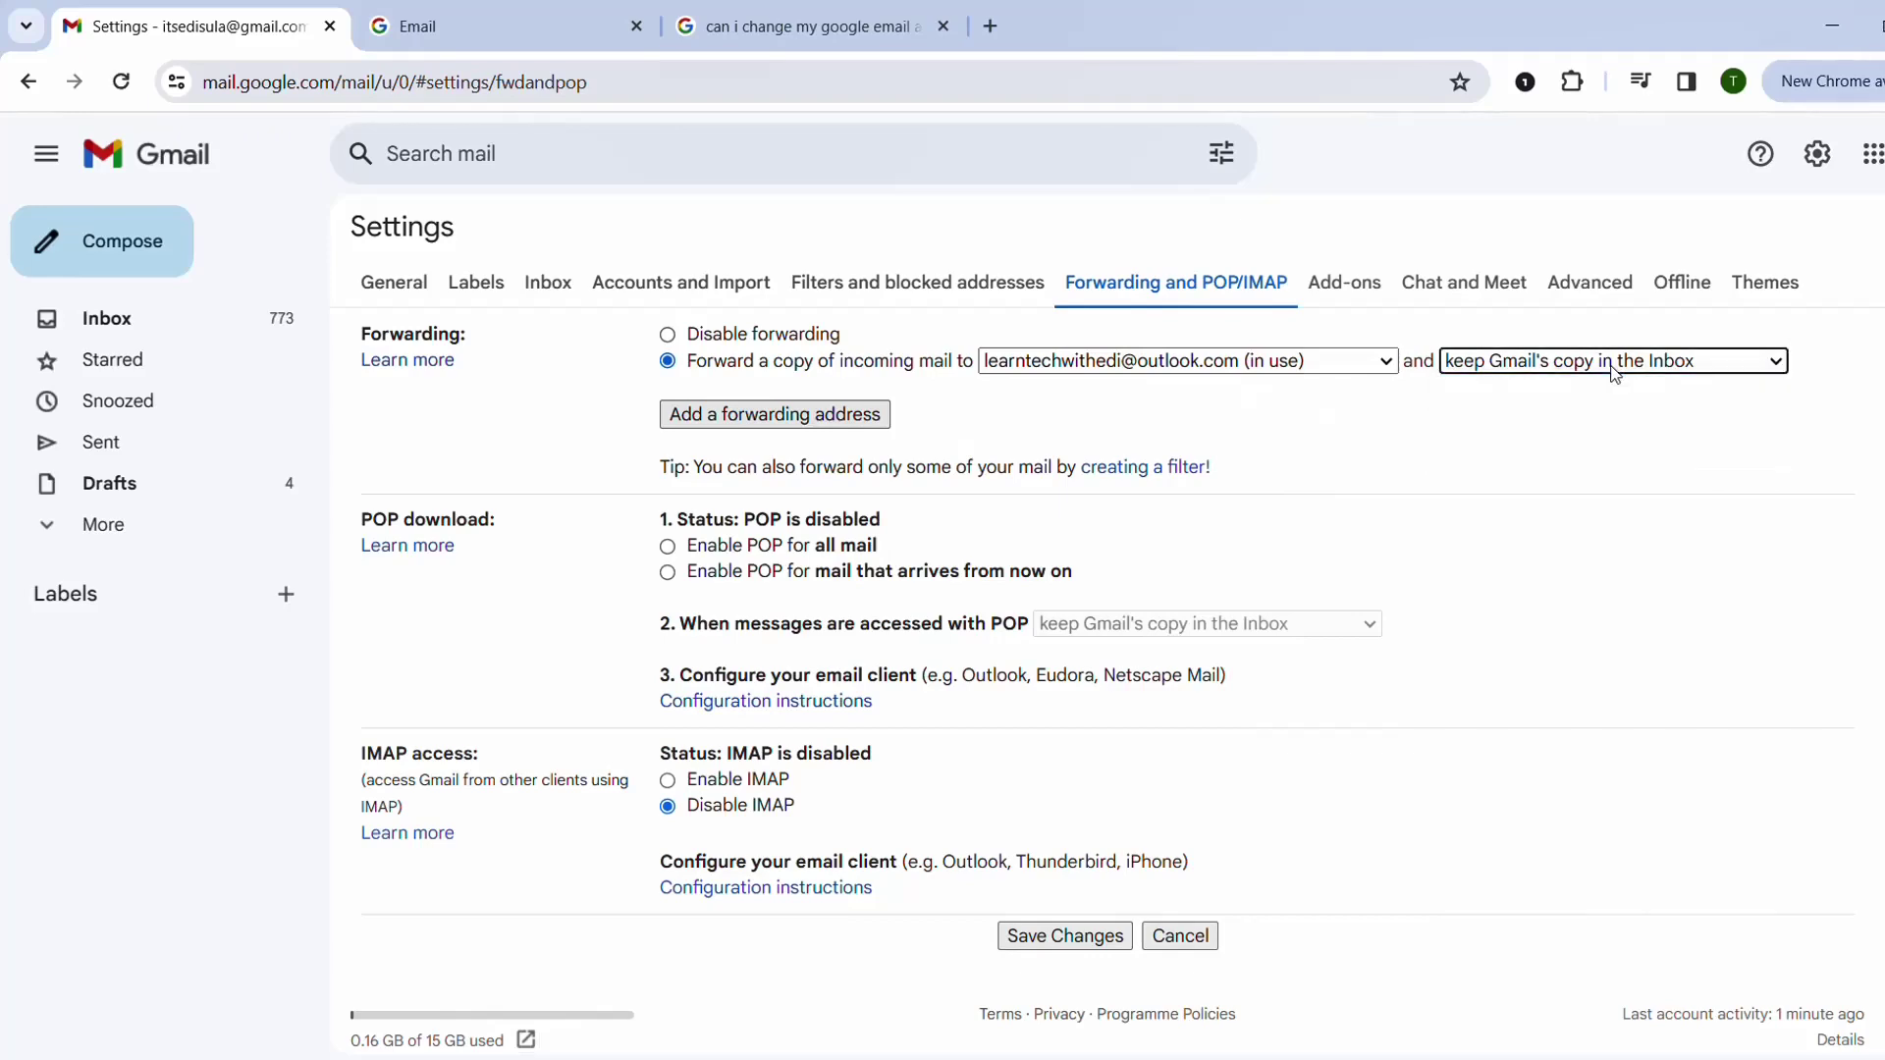
# Enter the new forwarding address in the Add dialog and submit it with Next
pyautogui.click(830, 426)
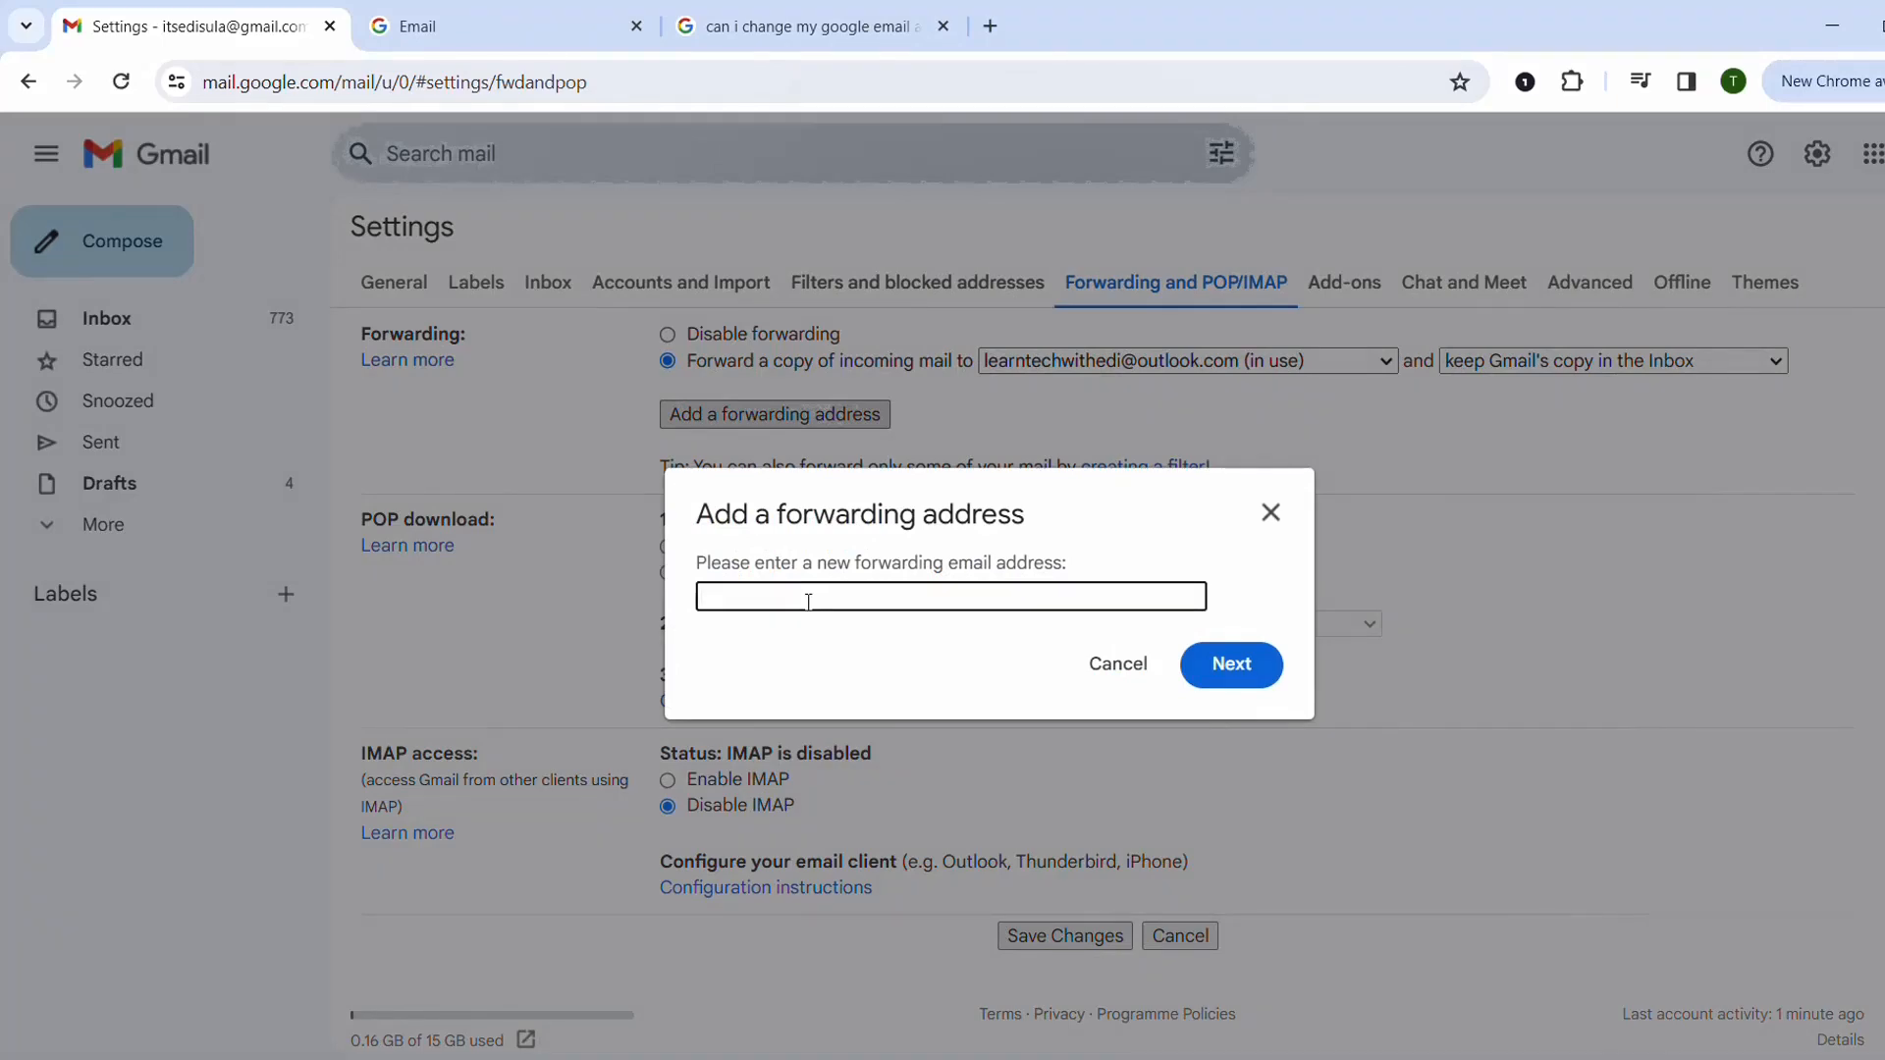
pyautogui.press('Return')
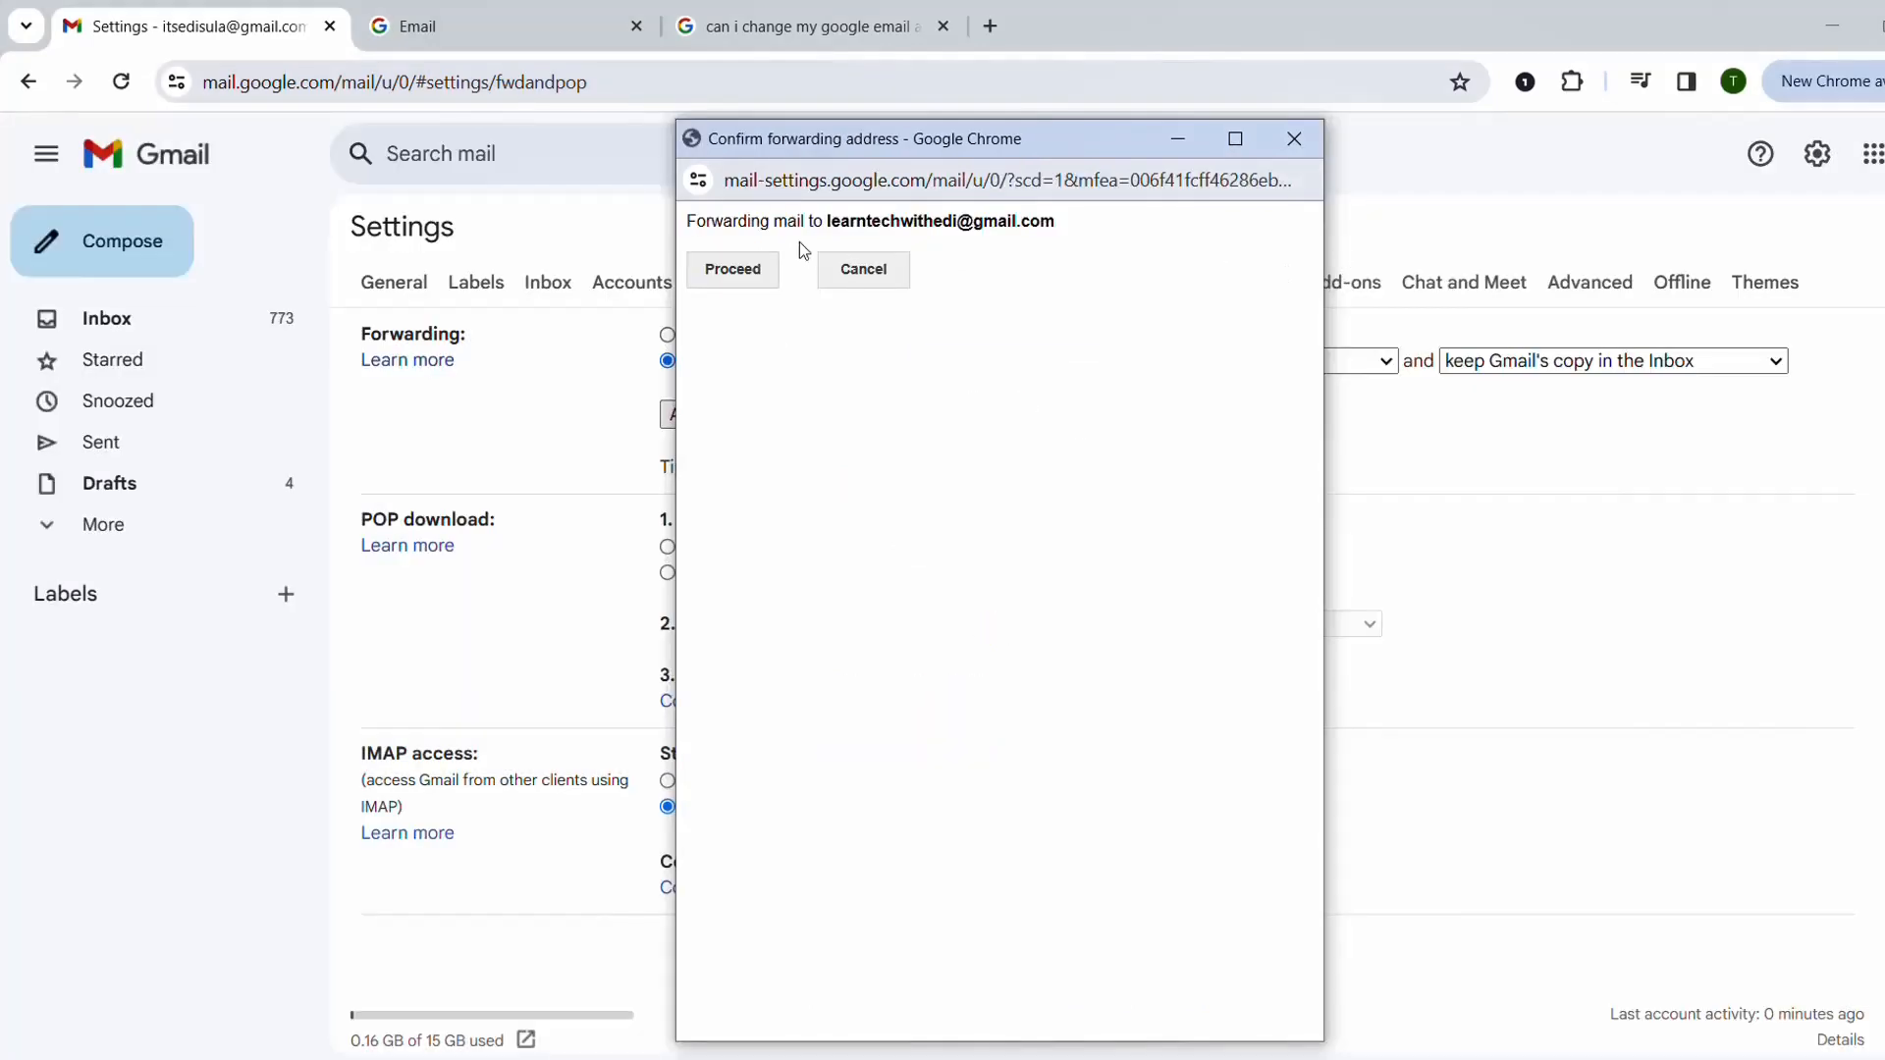
# Check the address shown and choose Proceed in the 'Confirm forwarding address' window
pyautogui.moveTo(829, 221); pyautogui.dragTo(1060, 223)
pyautogui.click(973, 309)
pyautogui.click(731, 268)
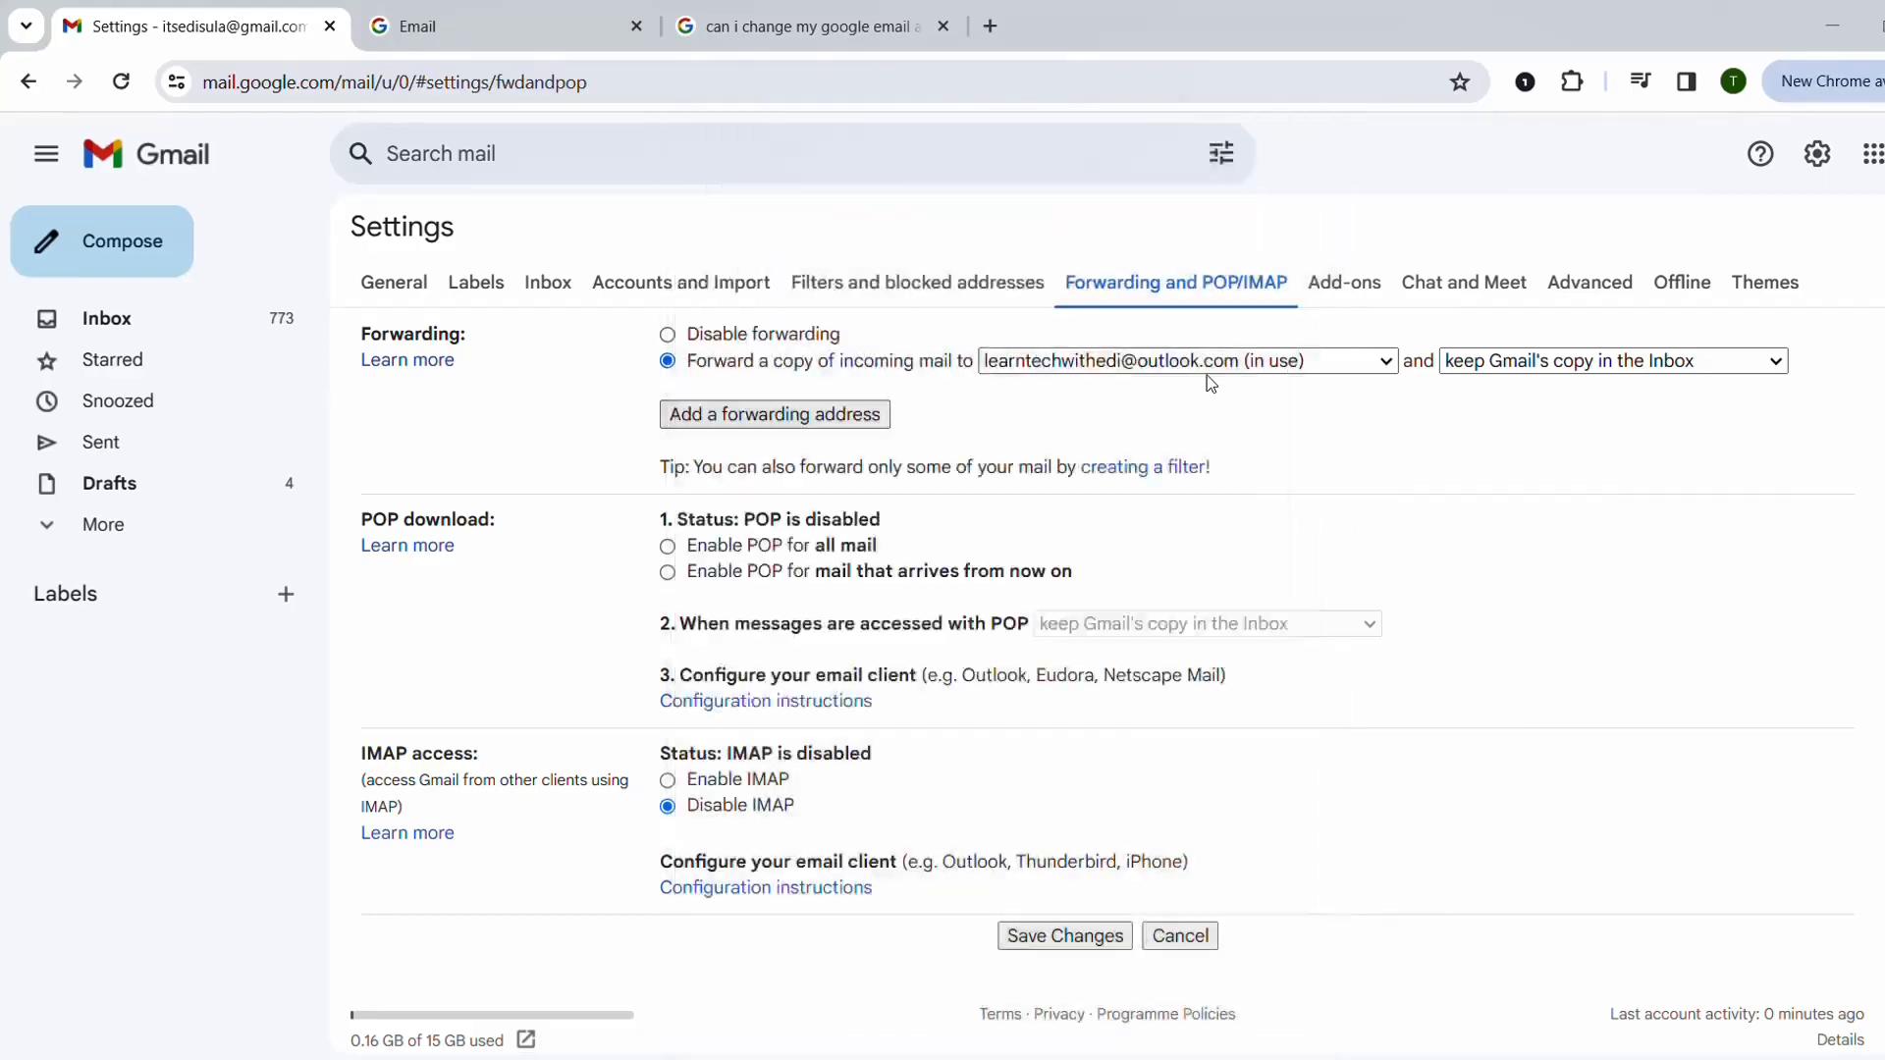